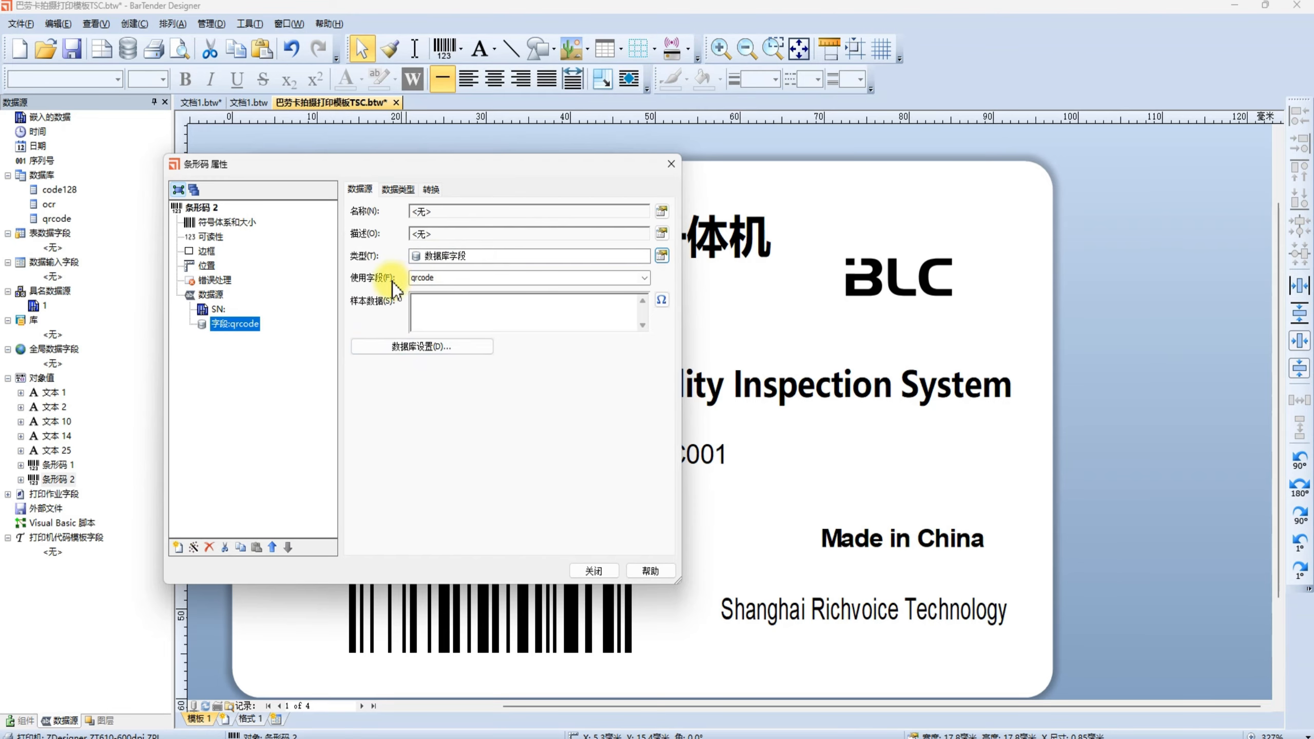
Review the data source fields bound to the QR code, the linear barcode and the C001 text on the label.
click(594, 570)
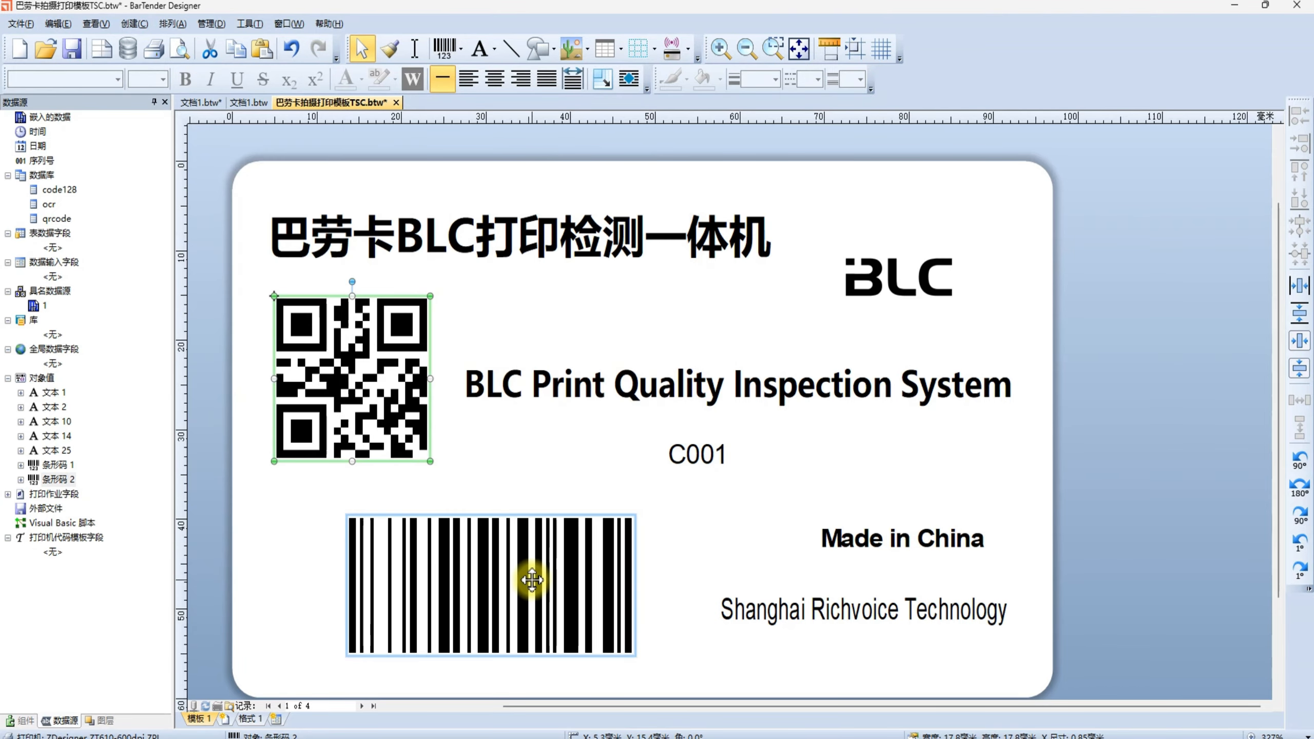
double_click(533, 580)
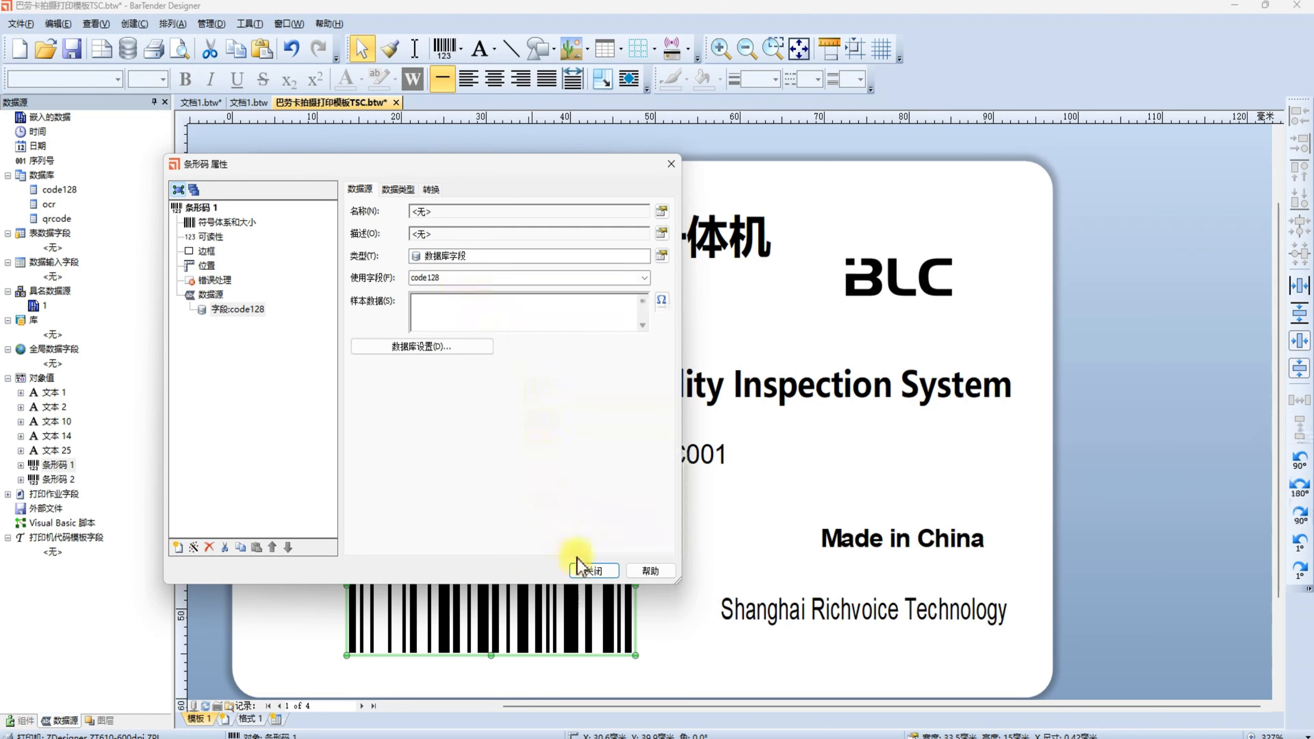
click(594, 571)
click(698, 437)
double_click(698, 437)
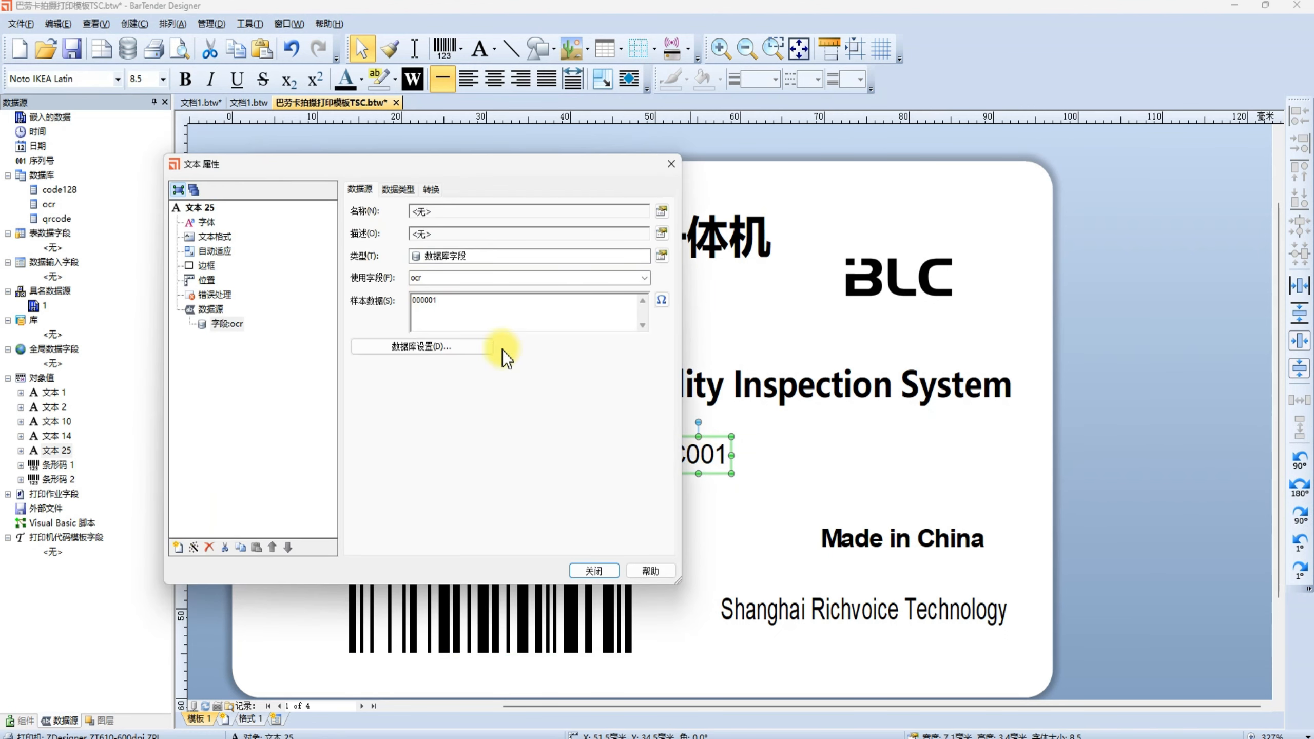
click(595, 570)
click(530, 484)
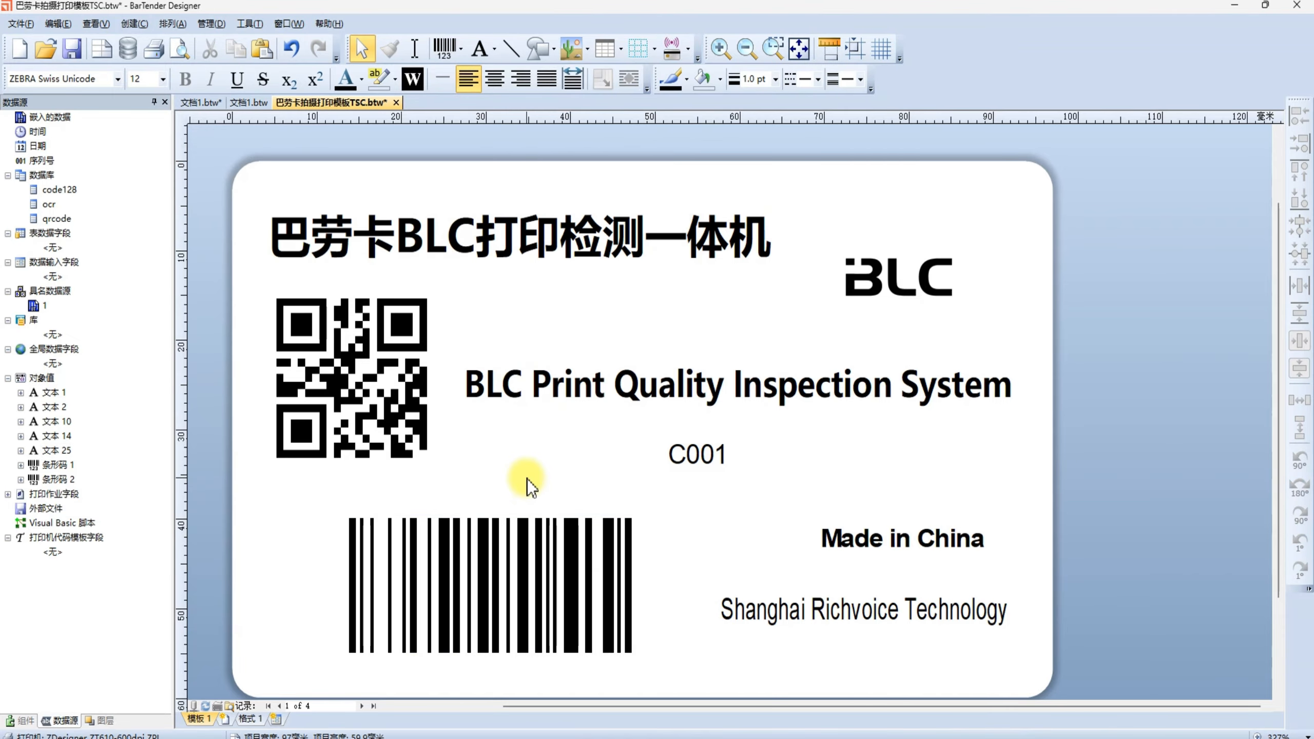
Switch to File Explorer and open Data to be Verified.xls from the 软件操作模板 folder.
click(323, 731)
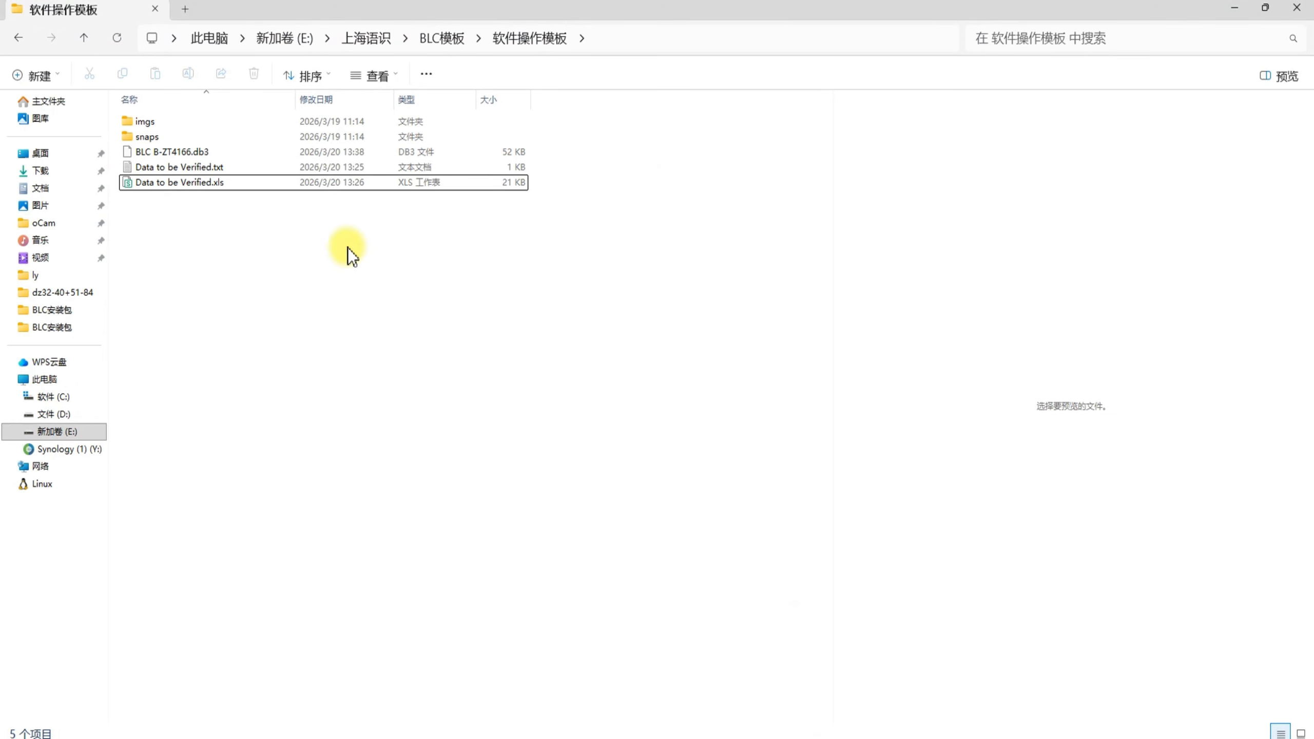
click(220, 186)
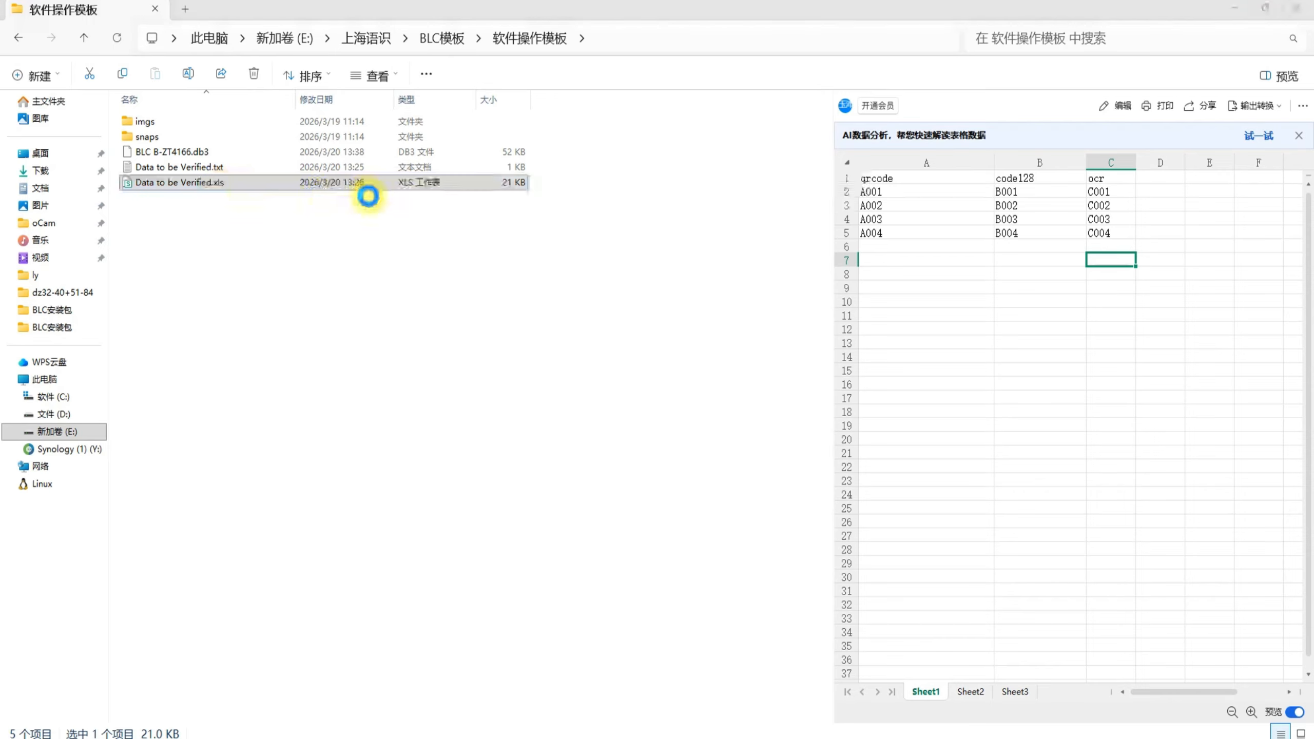
double_click(368, 187)
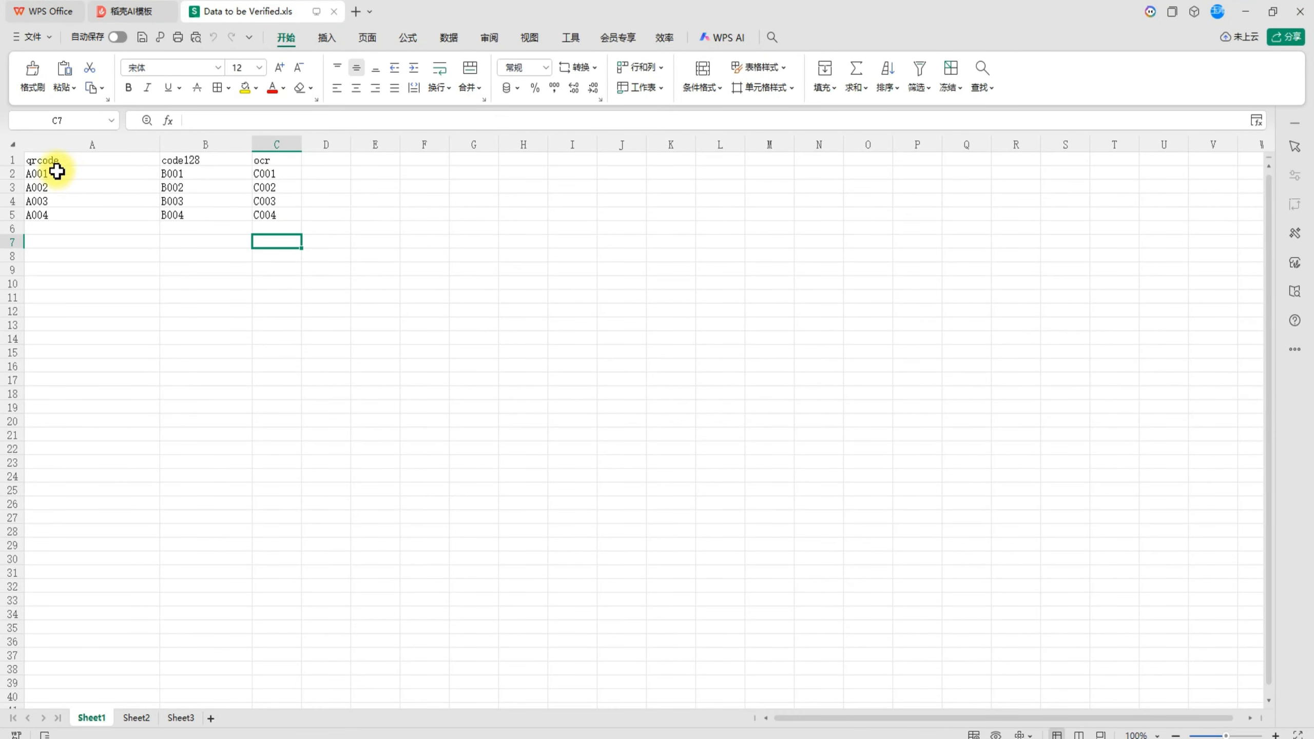
Examine the qrcode, code128 and ocr columns in Sheet1, and close the workbook.
drag(35, 160, 285, 226)
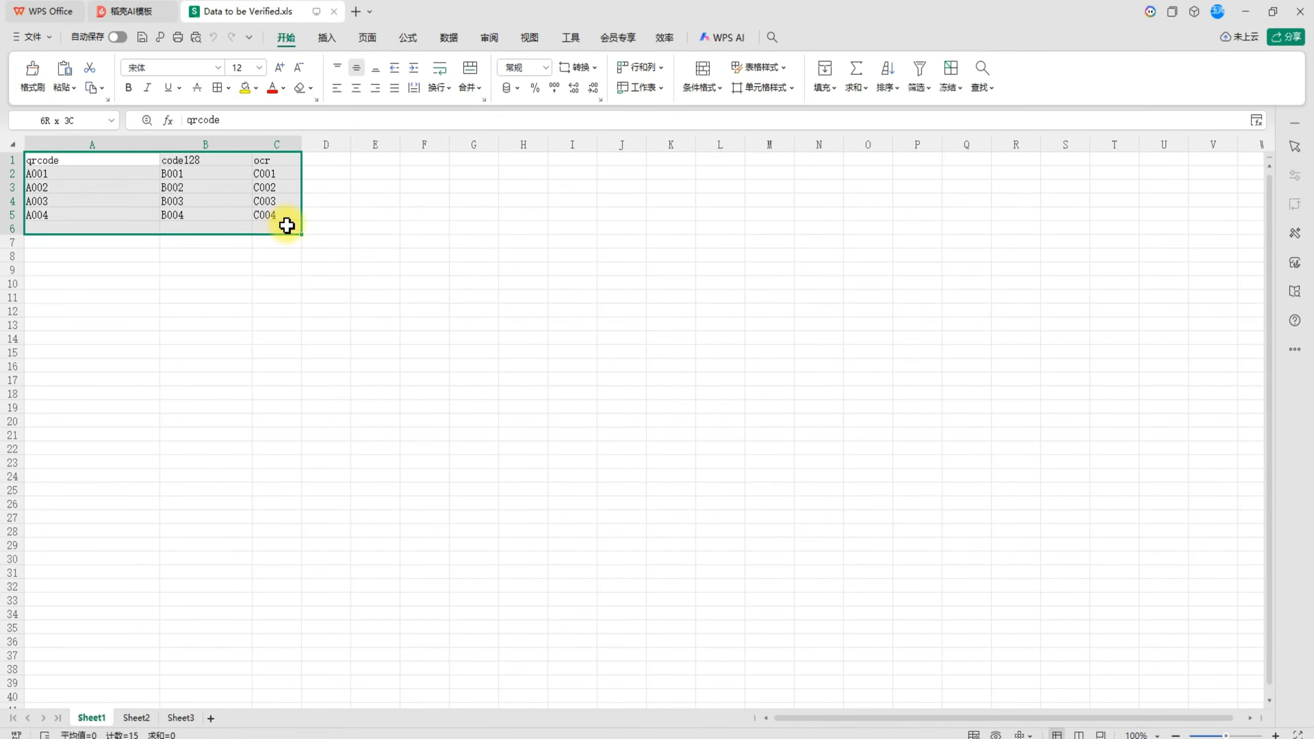
drag(45, 160, 43, 224)
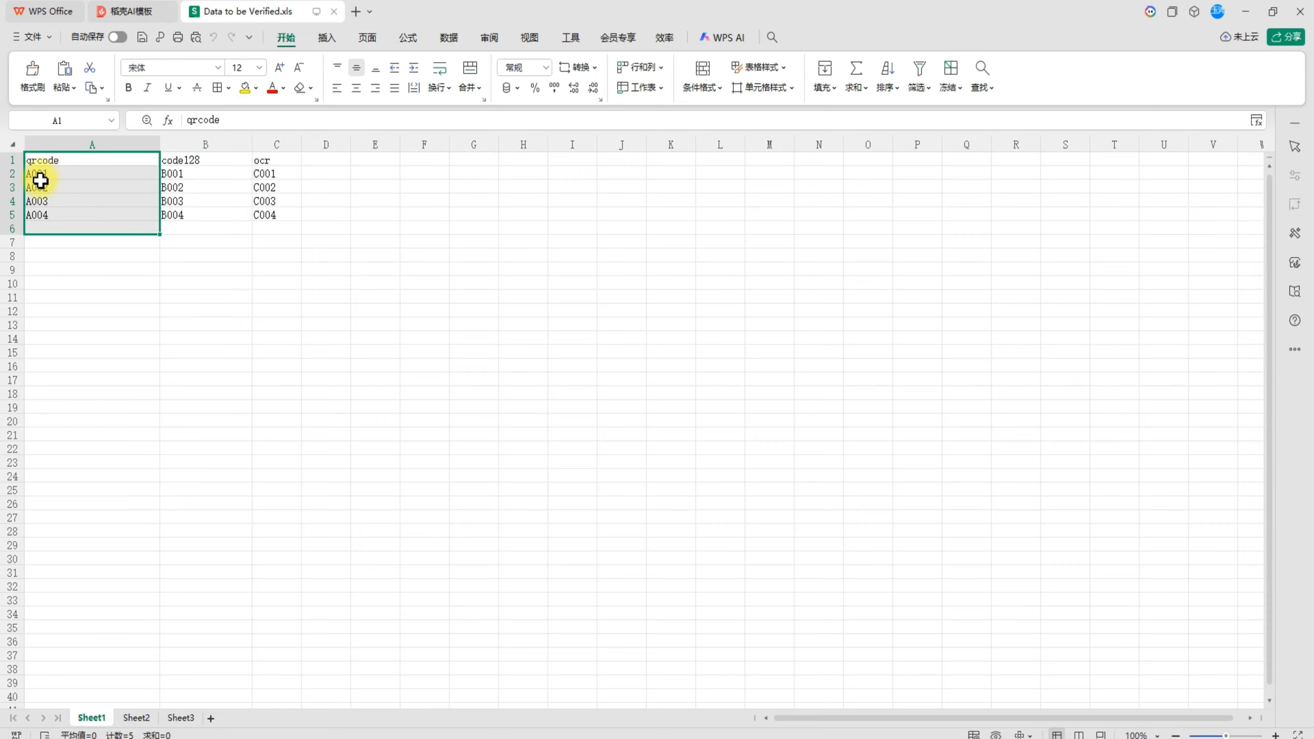
click(181, 158)
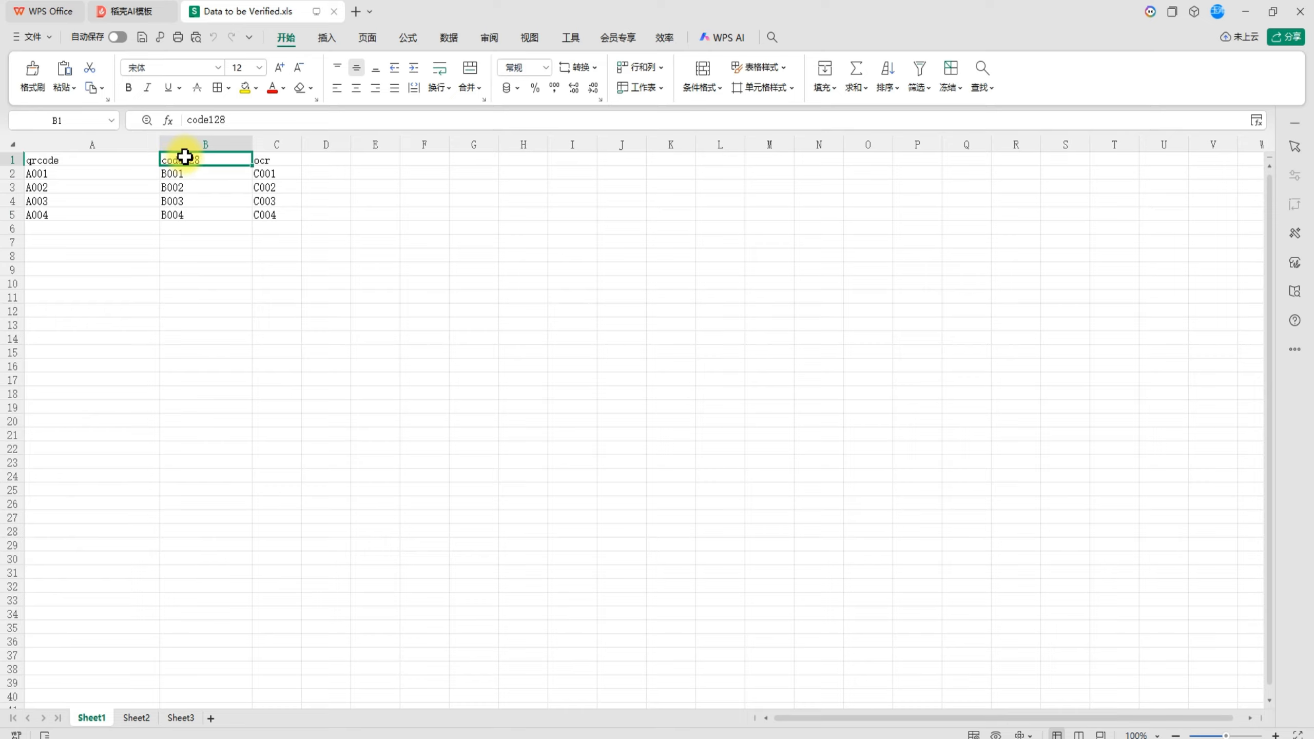
drag(185, 157, 184, 229)
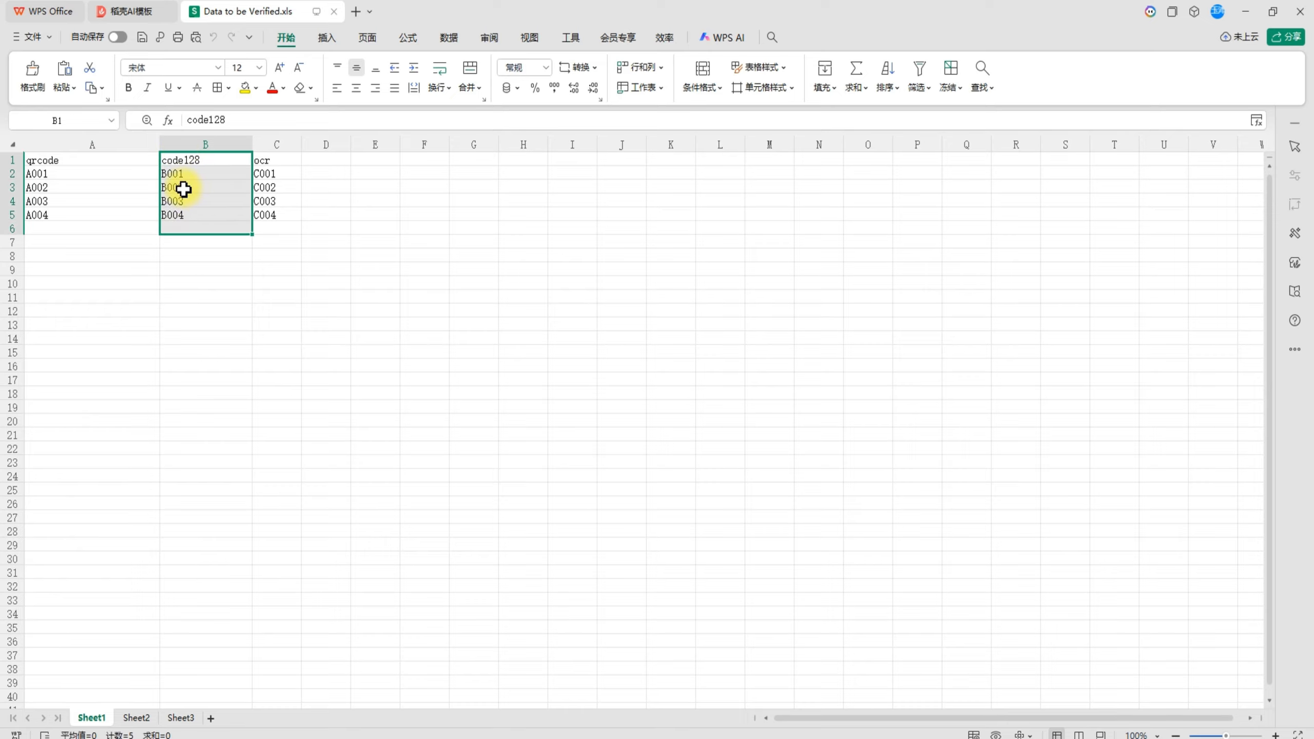
click(267, 158)
drag(267, 158, 267, 227)
click(326, 256)
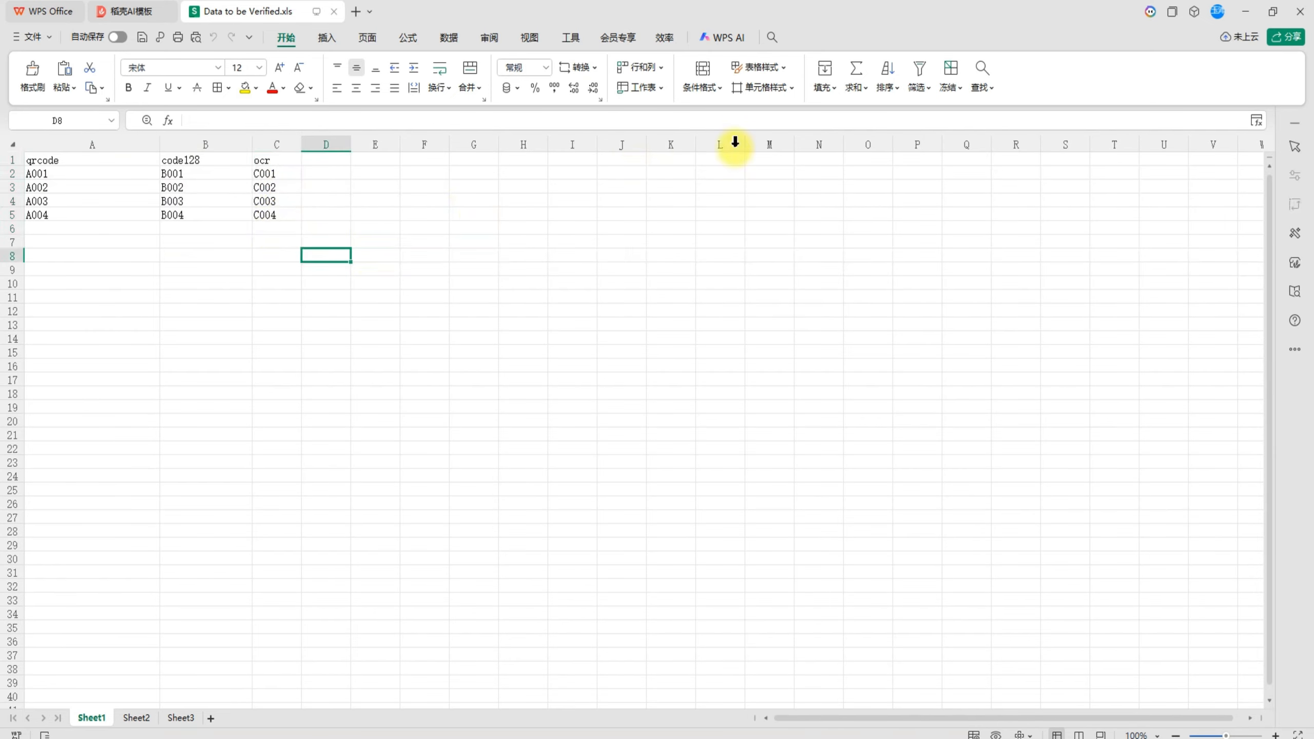
click(1311, 20)
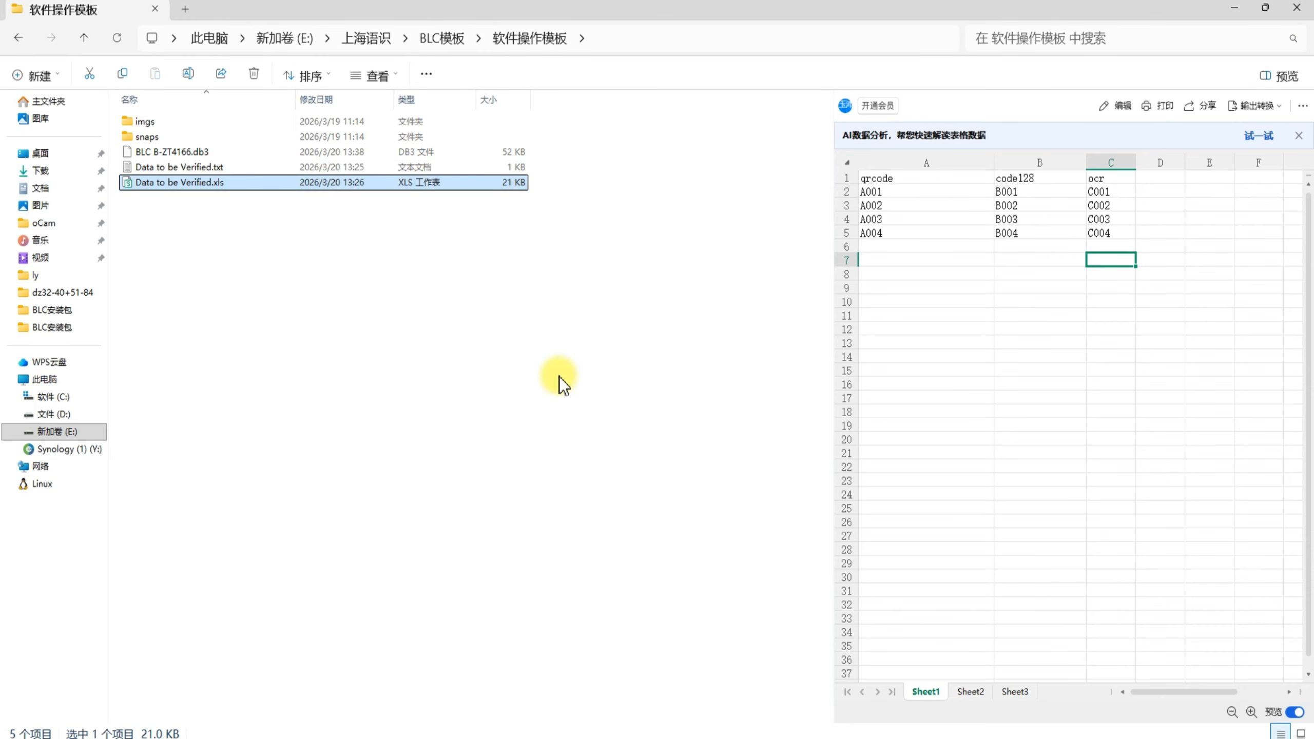
Switch to BLC Label Print Quality Inspection System and add a Barcode(PRO) module framing the label's QR code.
click(480, 734)
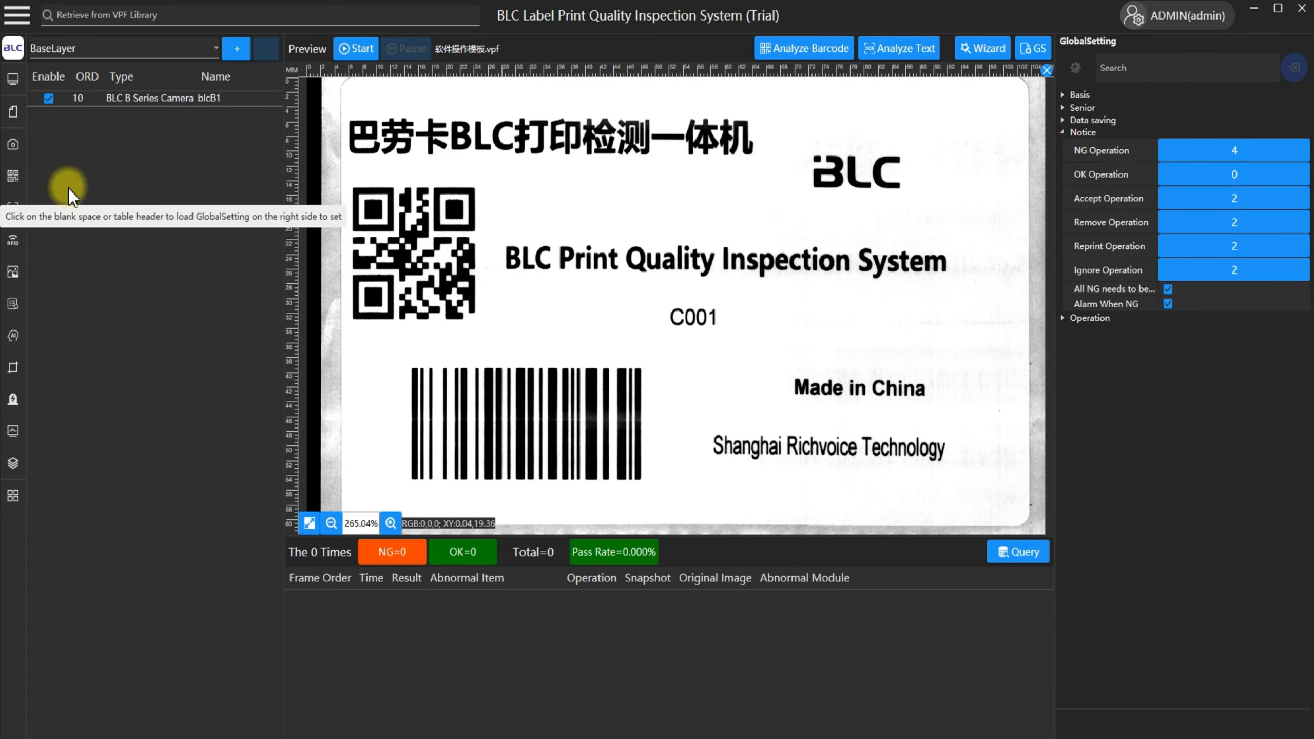
click(13, 177)
click(83, 210)
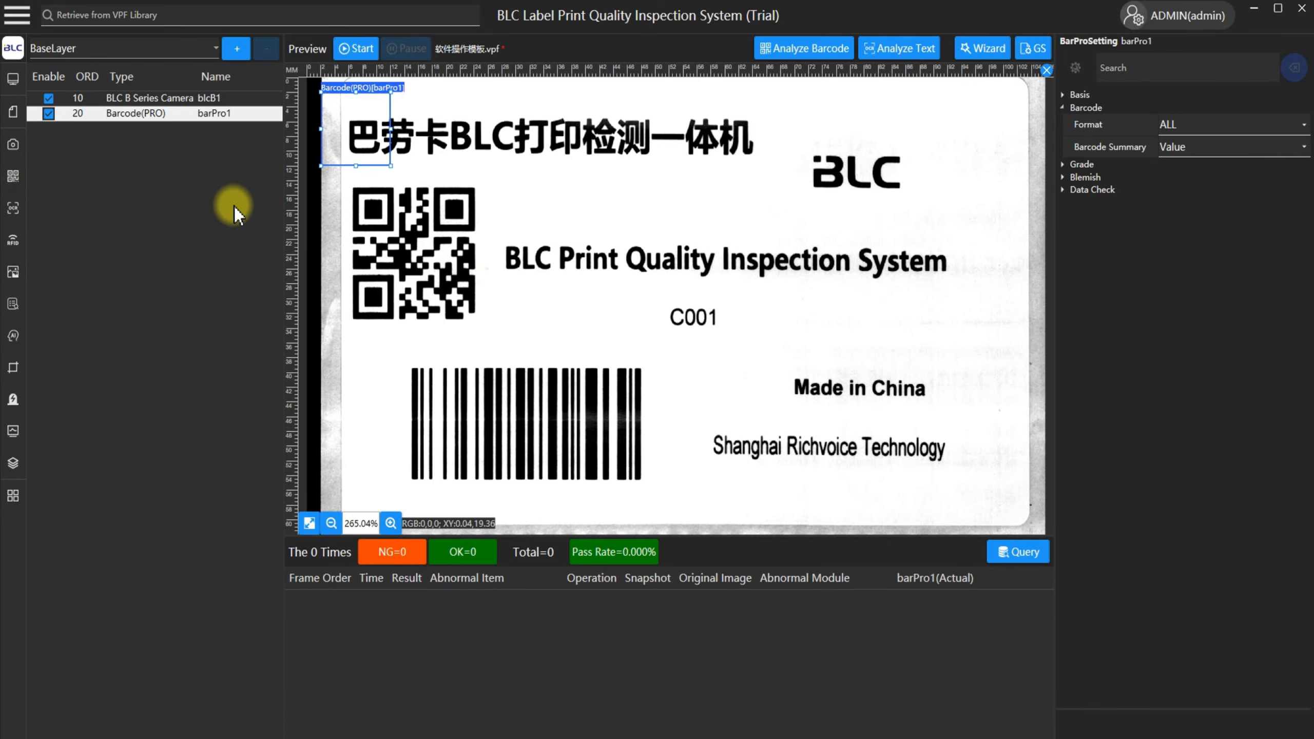
drag(363, 133, 496, 339)
Add a second Barcode(PRO) module and fit its region around the linear barcode.
click(13, 144)
click(13, 176)
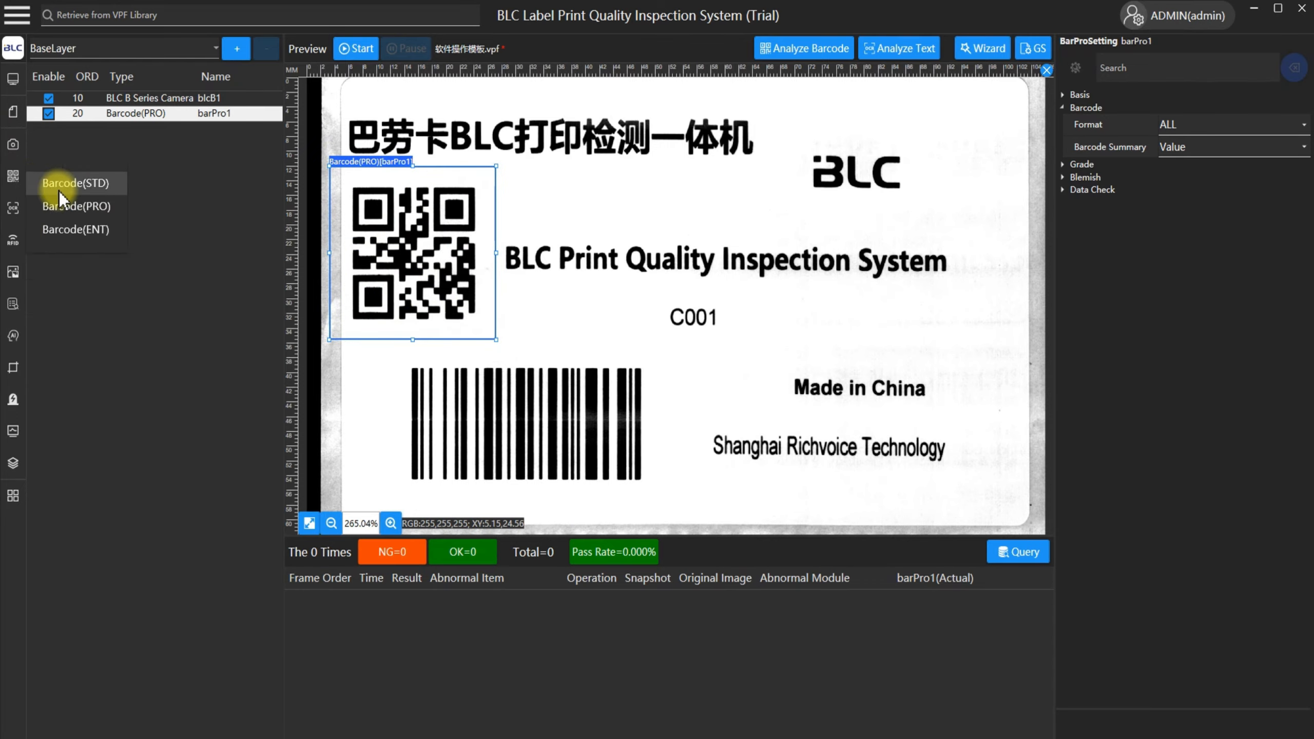
click(82, 205)
drag(360, 146, 667, 496)
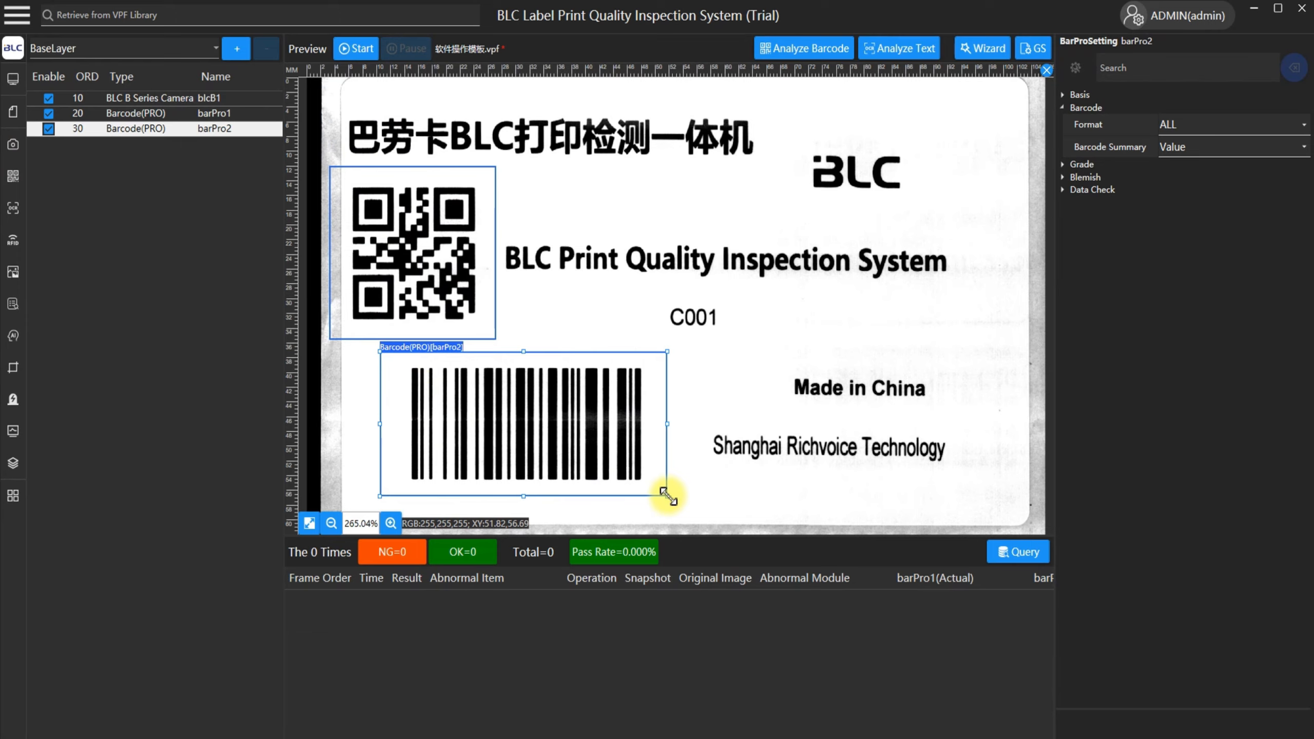
drag(603, 421, 605, 420)
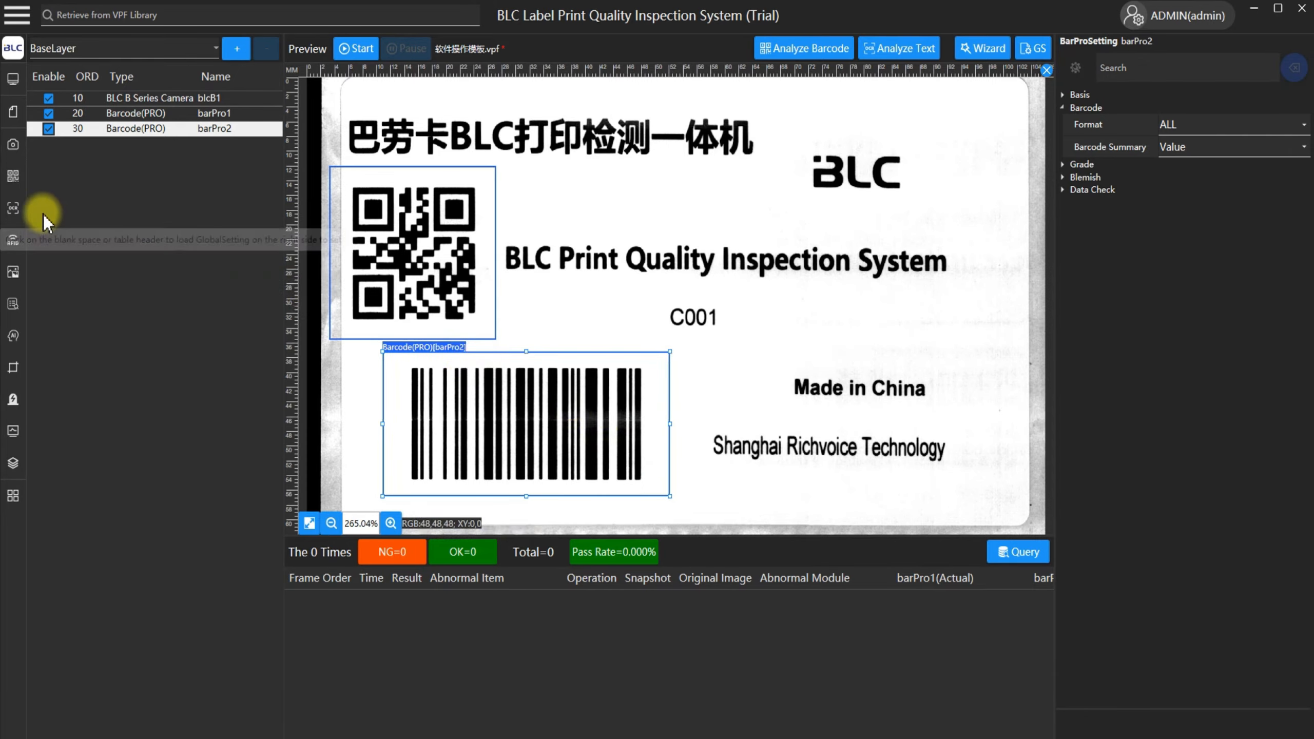
Add an OCR module and fit its region around the C001 text below the English title.
click(13, 207)
click(52, 212)
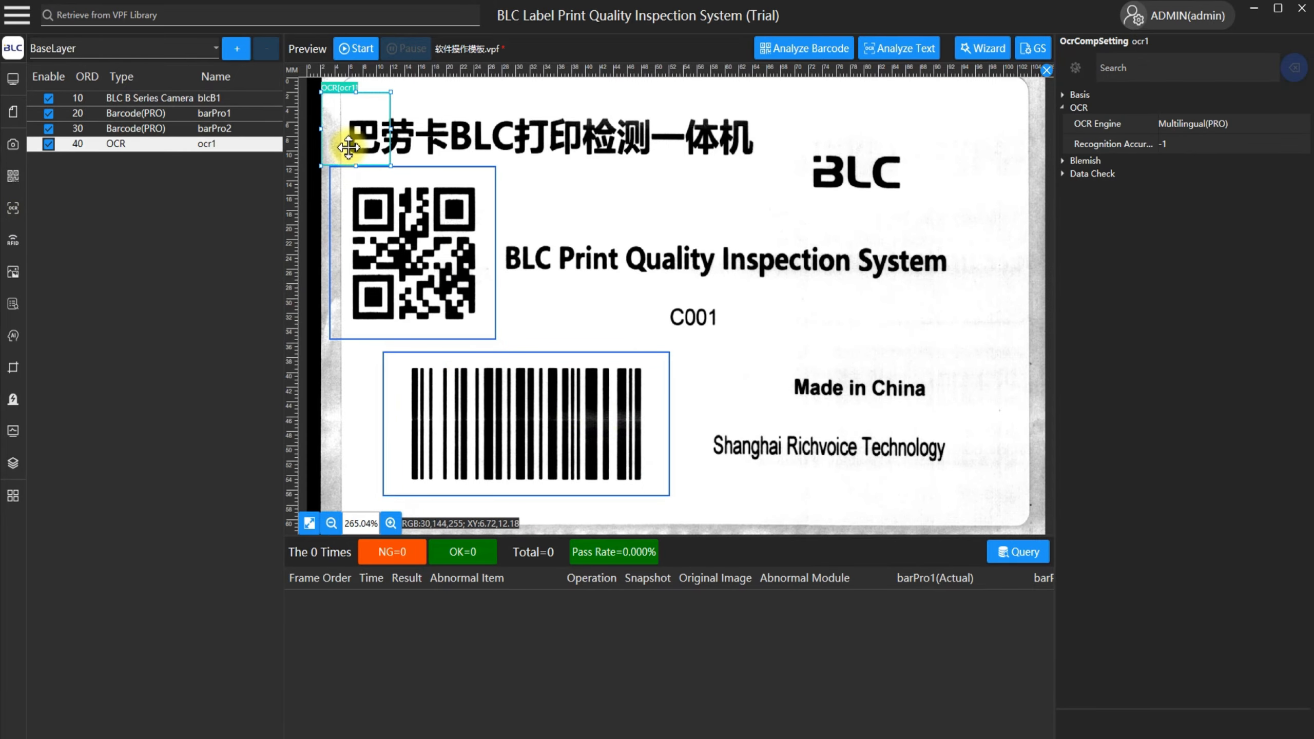
drag(348, 147, 647, 307)
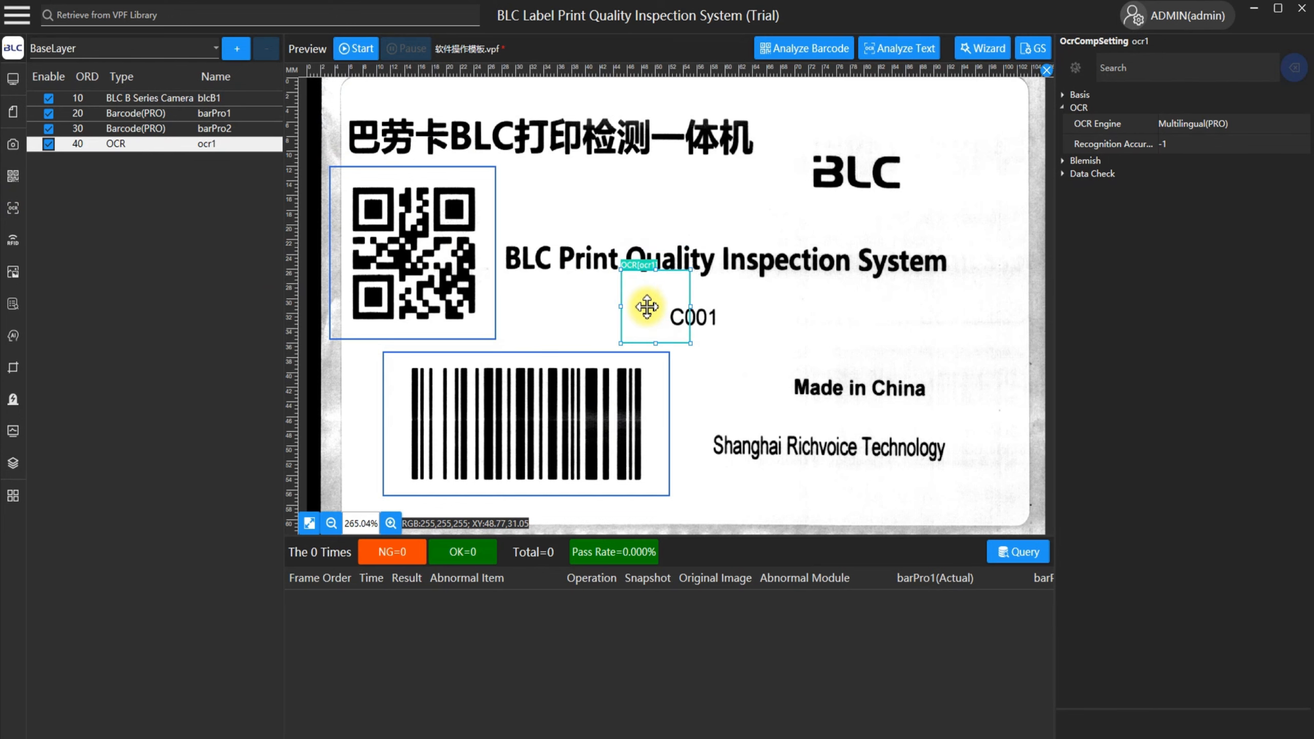
drag(691, 269, 803, 296)
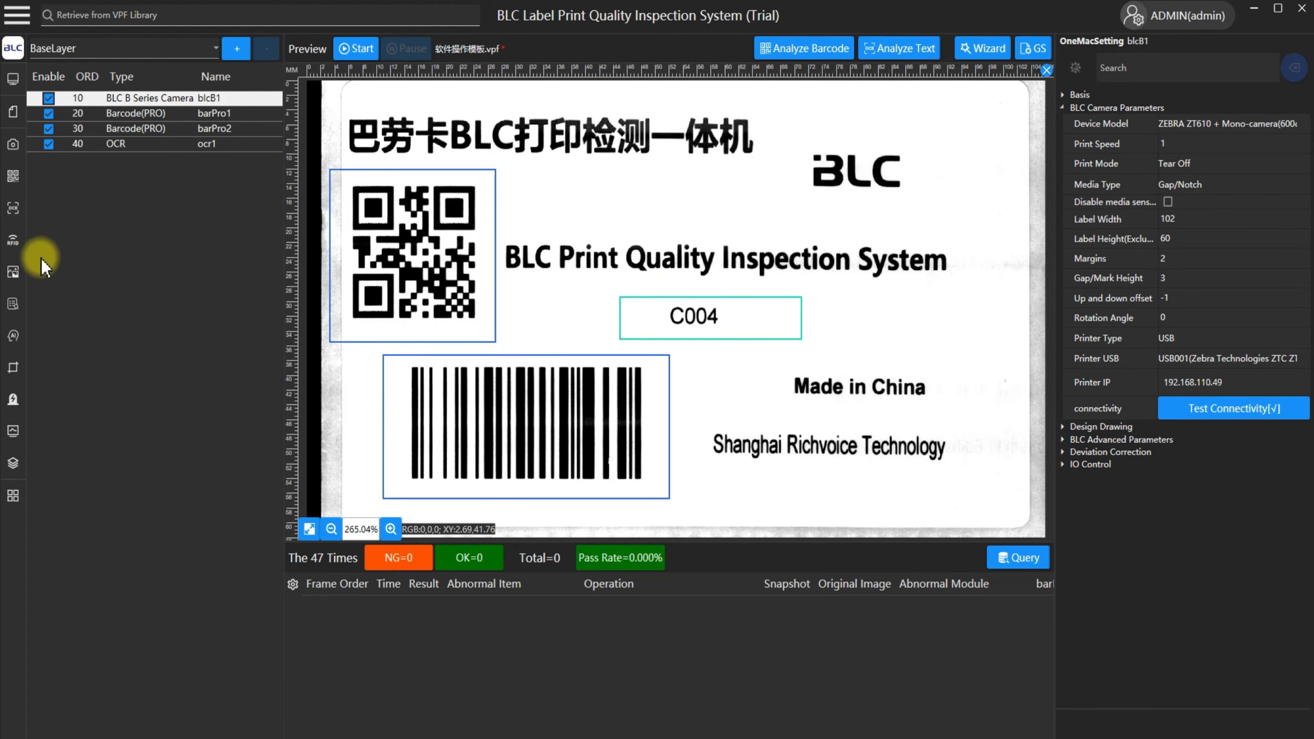
Add a Data source module and inspect its connection string and database type settings.
click(14, 310)
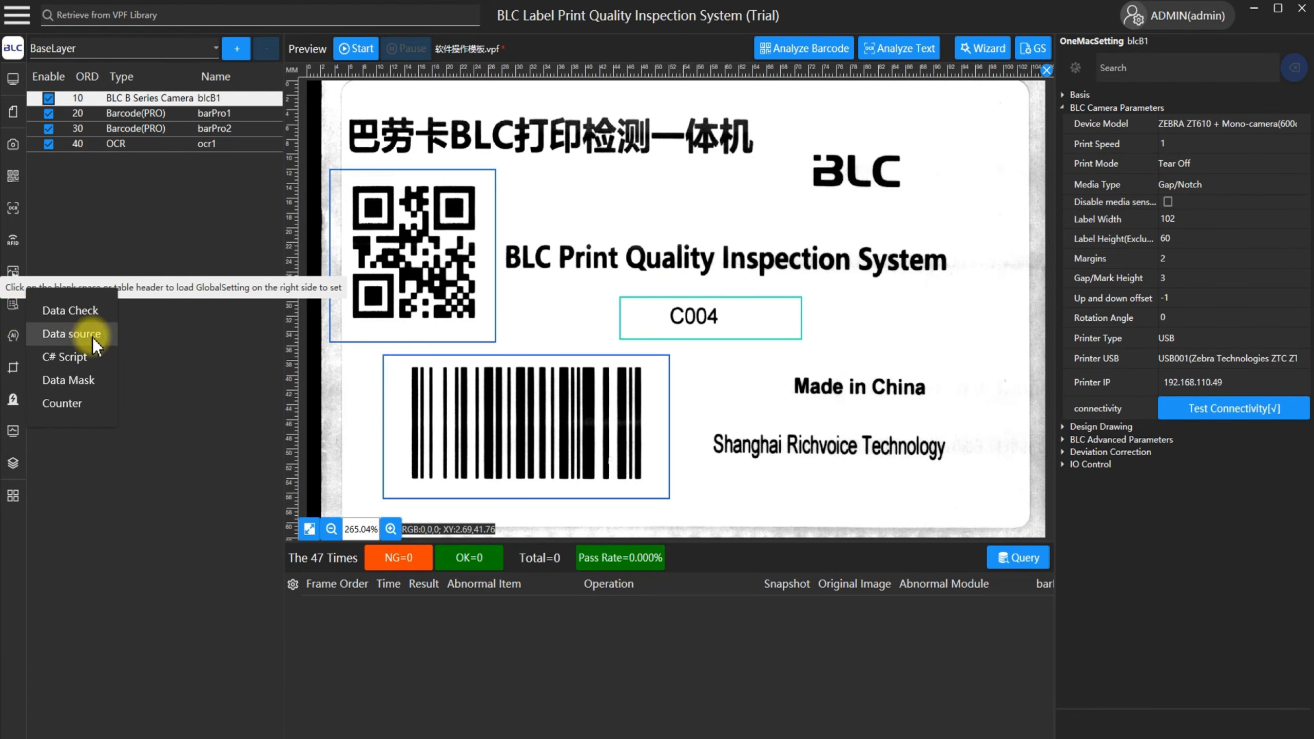
click(71, 333)
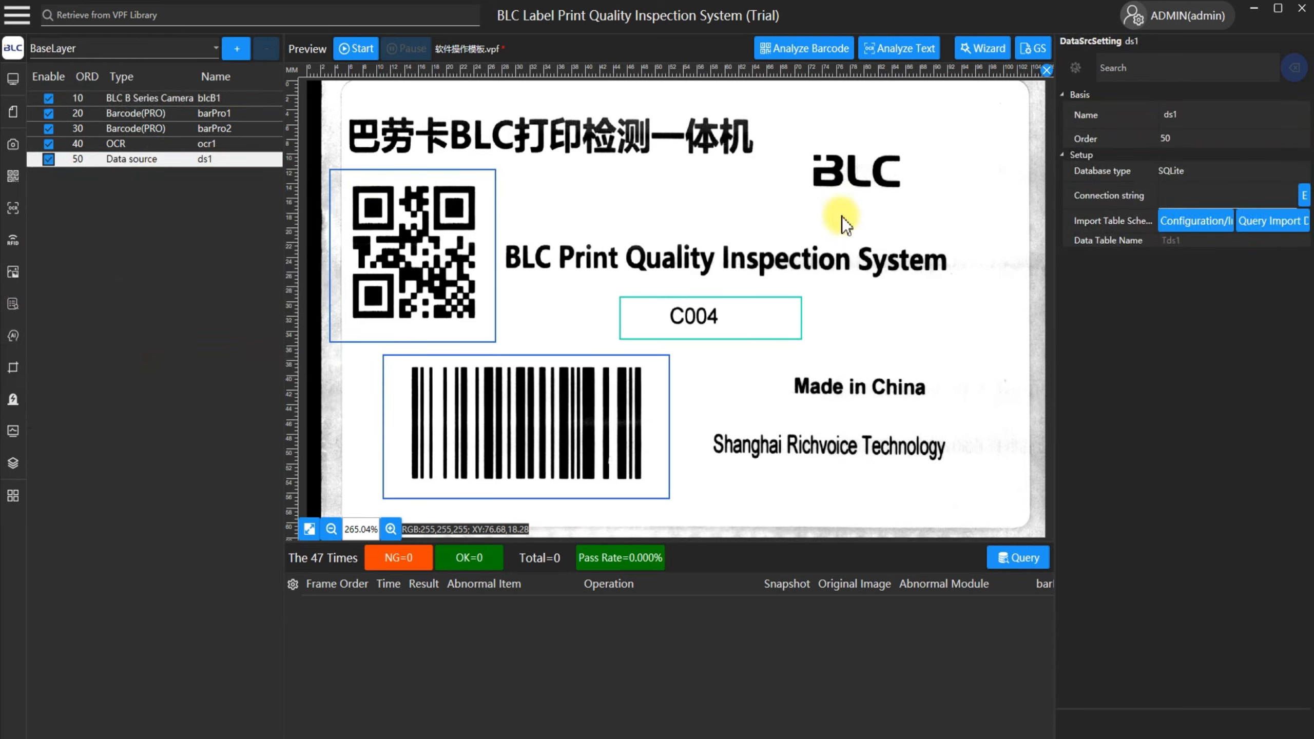
click(1109, 202)
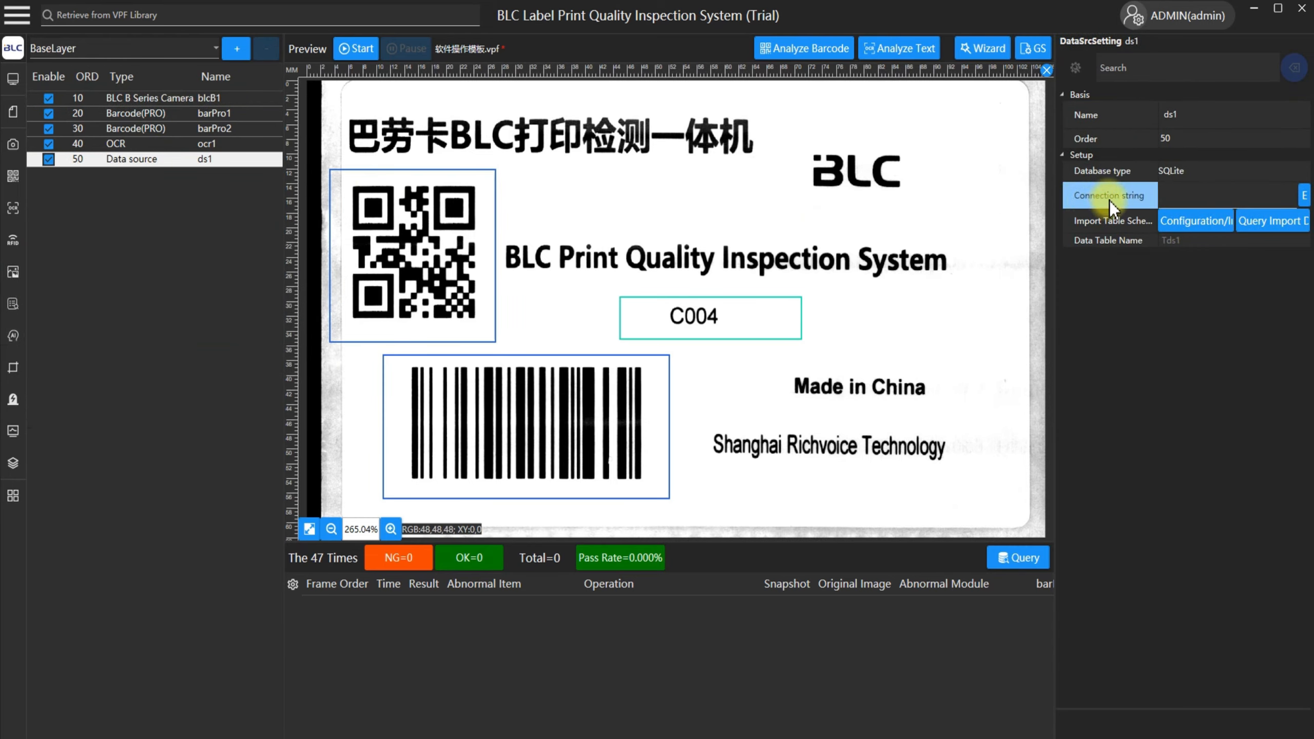
click(1111, 176)
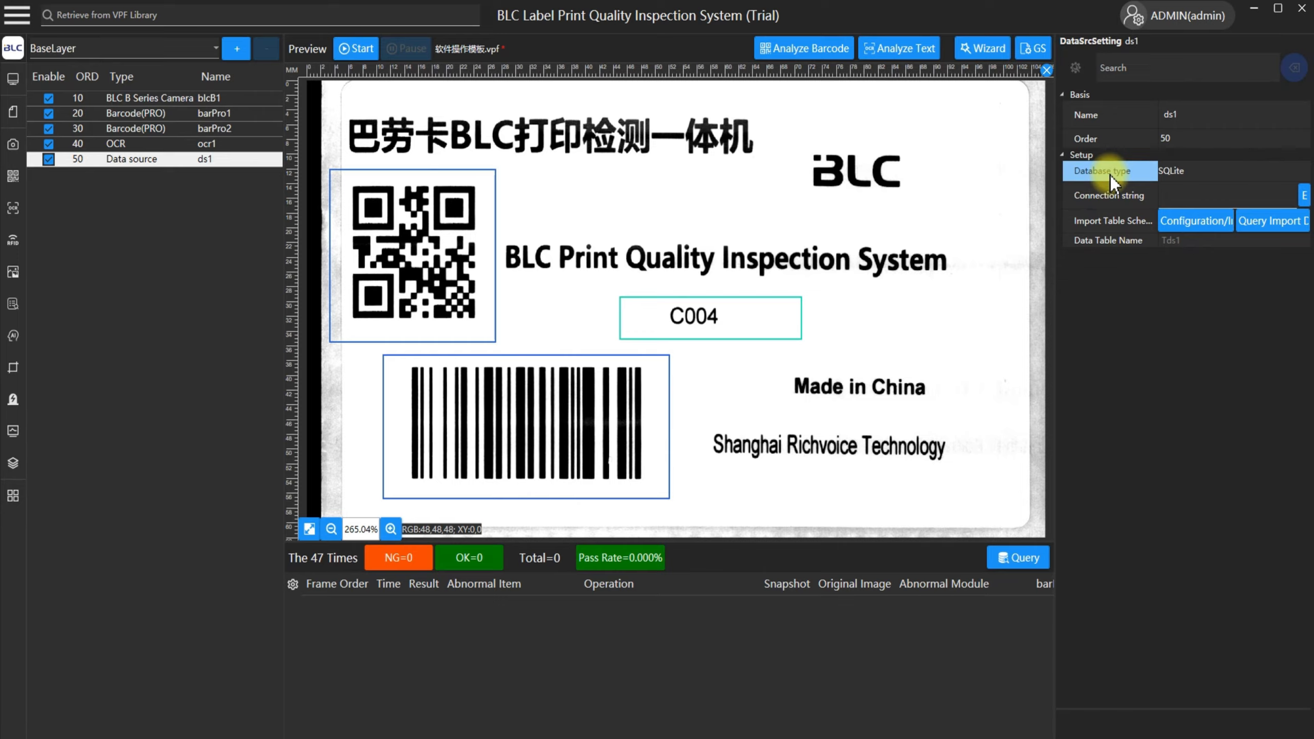
Try MySql55 as the data source's database type and switch it back to SQLite.
click(1187, 173)
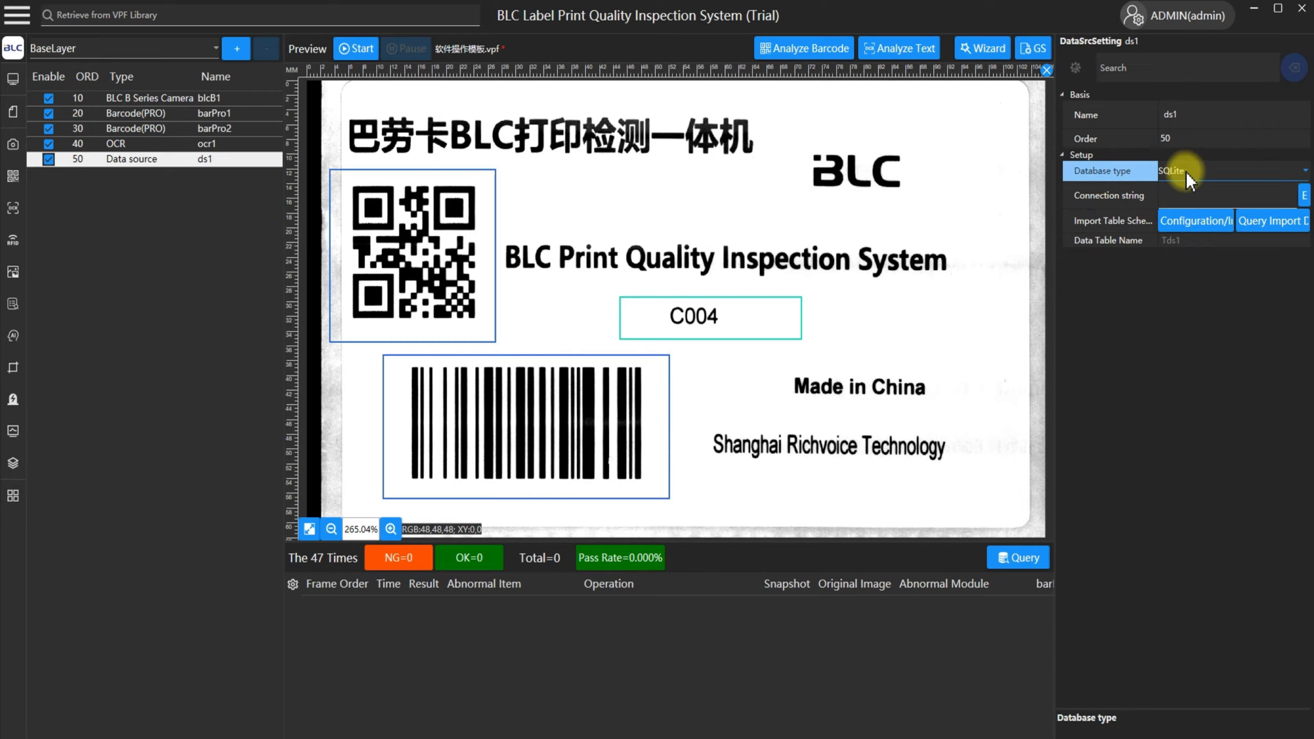
click(1187, 176)
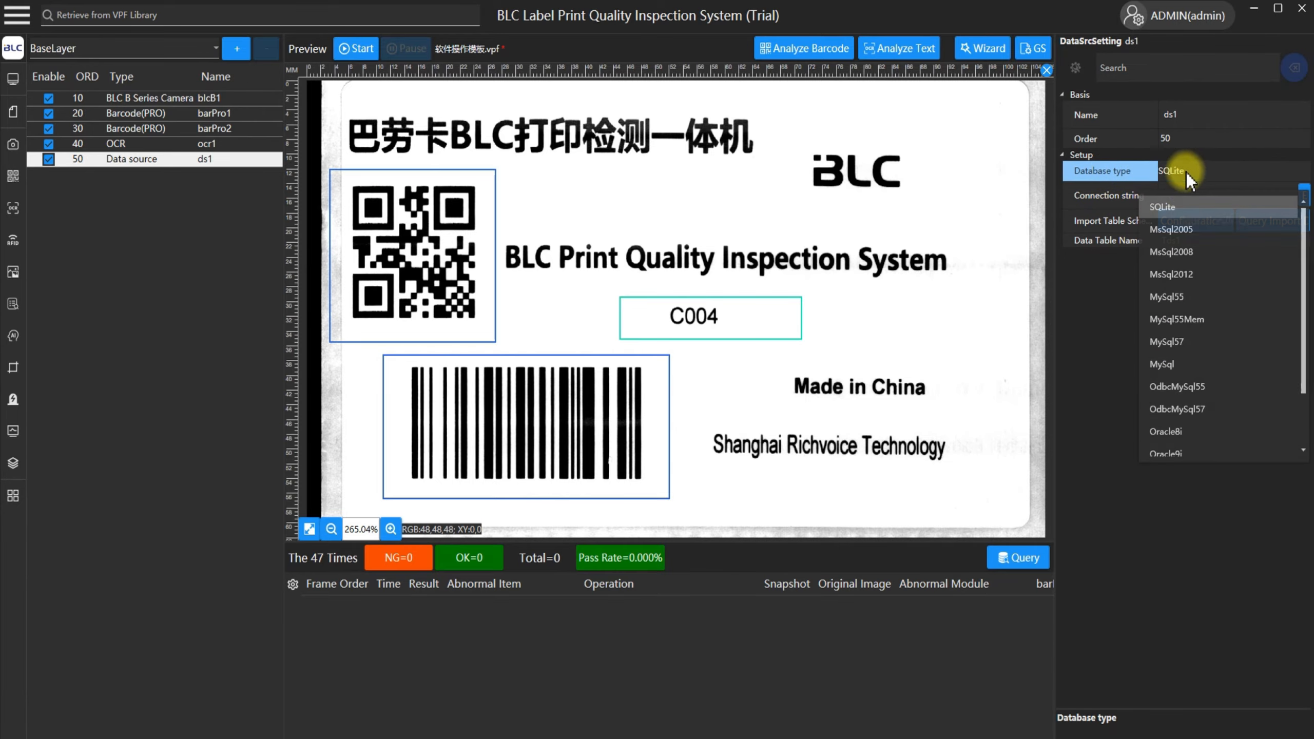
click(1181, 293)
click(1120, 190)
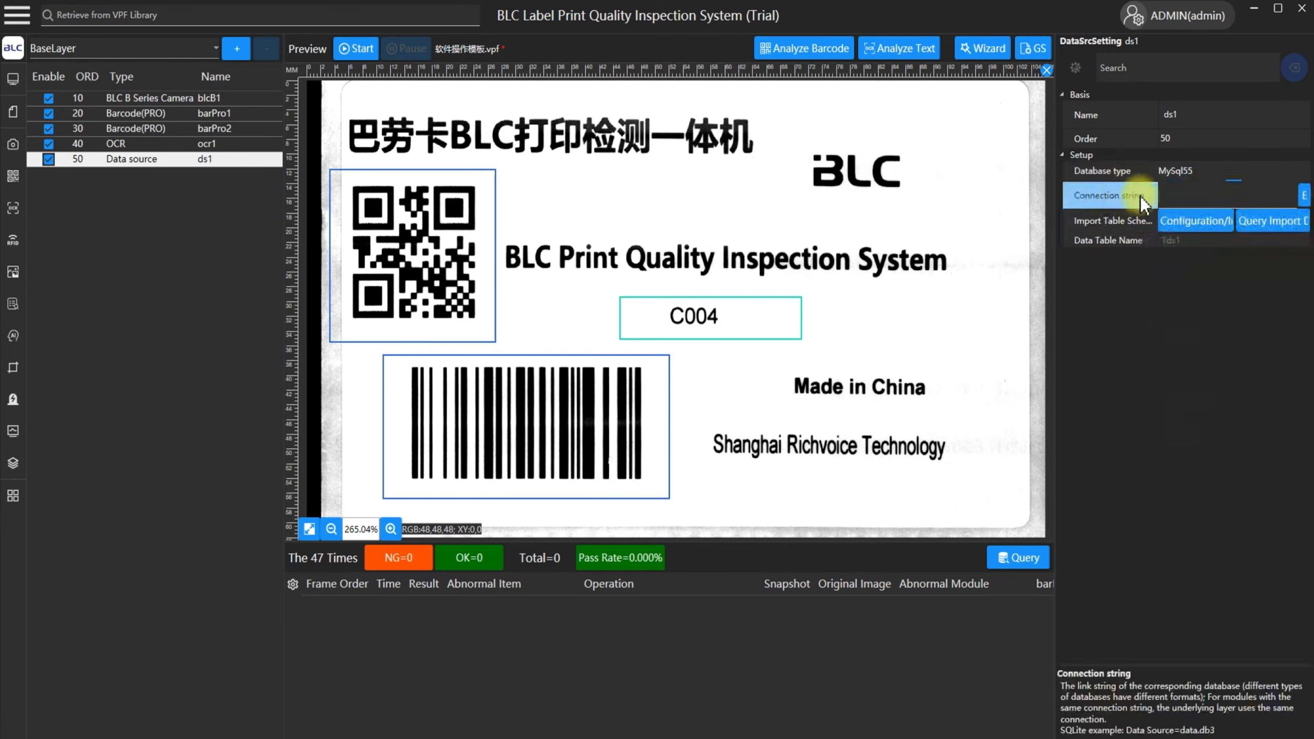
click(1183, 175)
click(1193, 176)
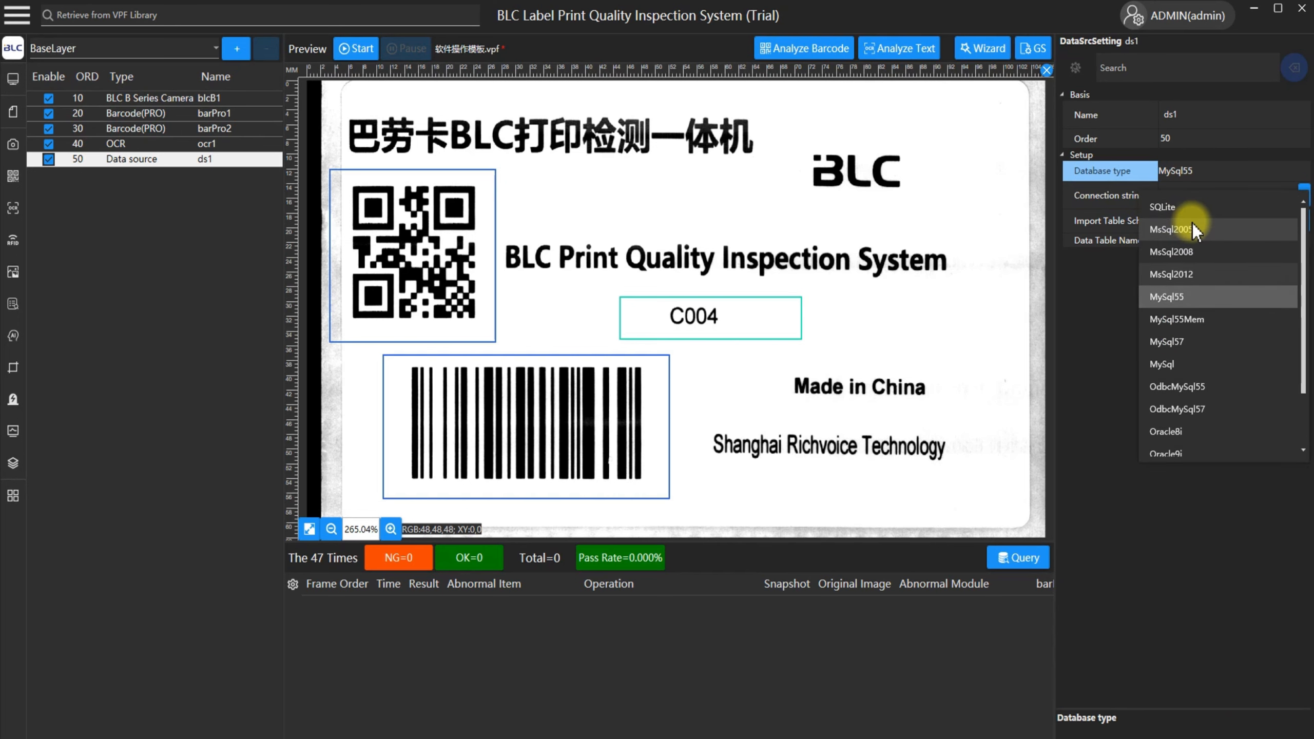
click(1157, 206)
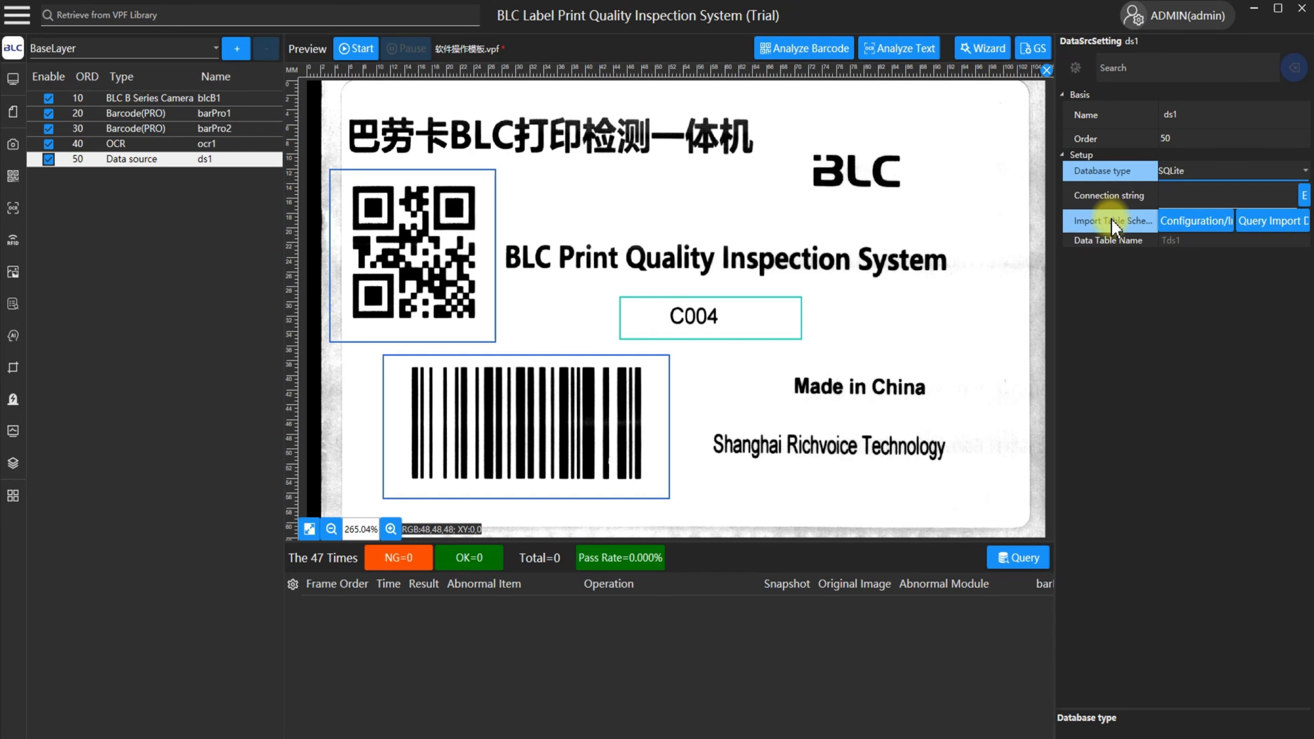
Check the import table scheme setting, and preview Data to be Verified.xls and Data to be Verified.txt in File Explorer.
click(1111, 222)
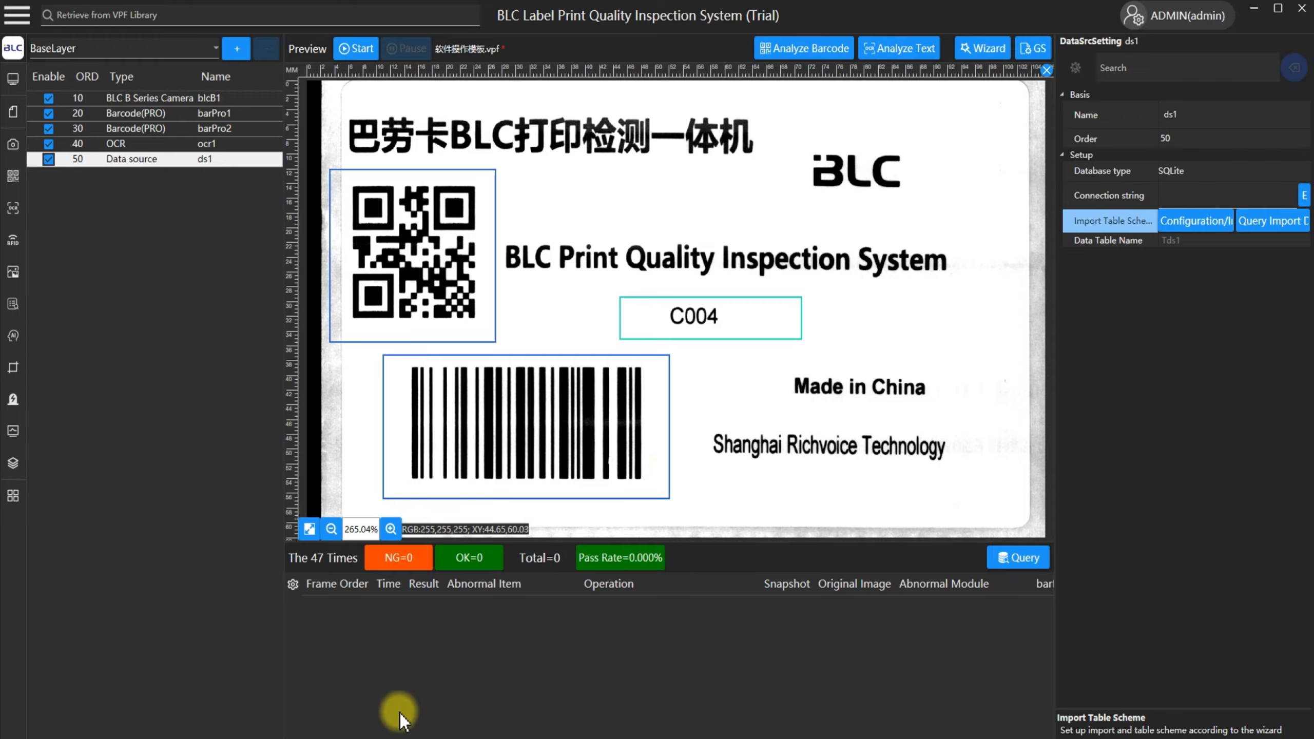
mouse_move(343, 737)
click(263, 690)
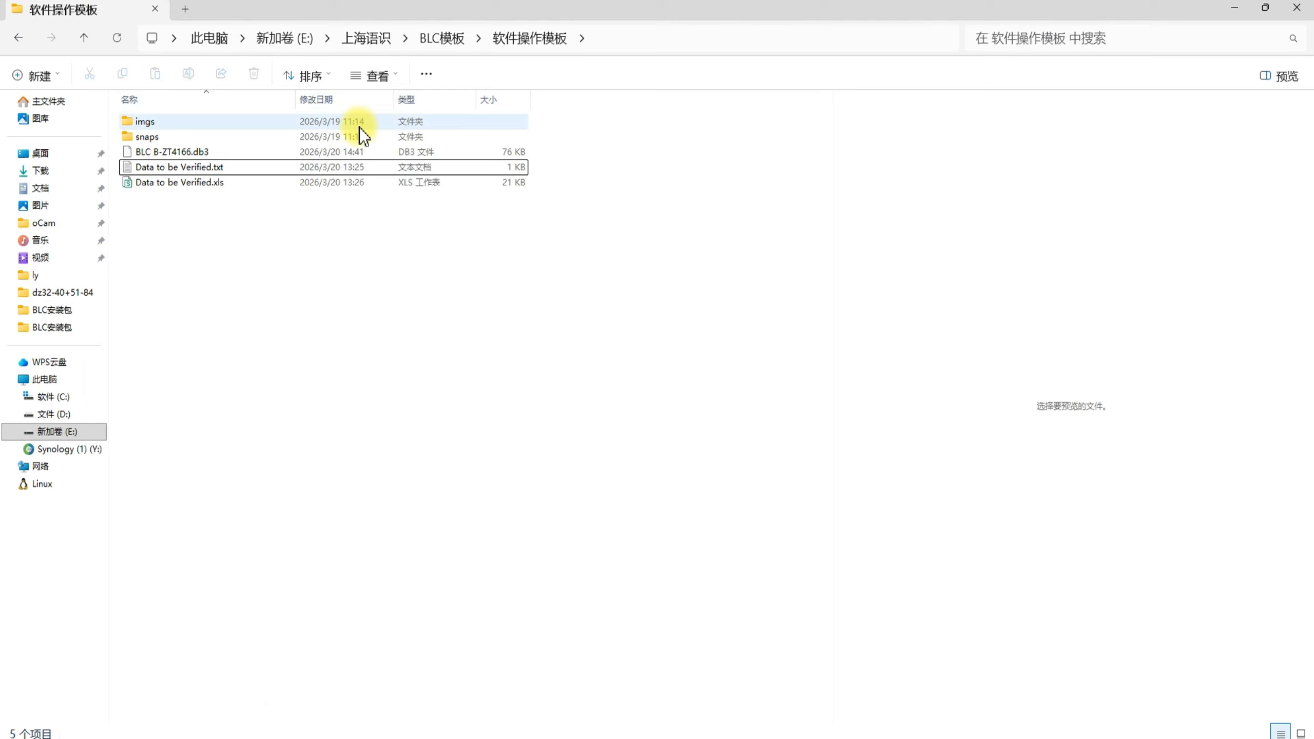
click(187, 185)
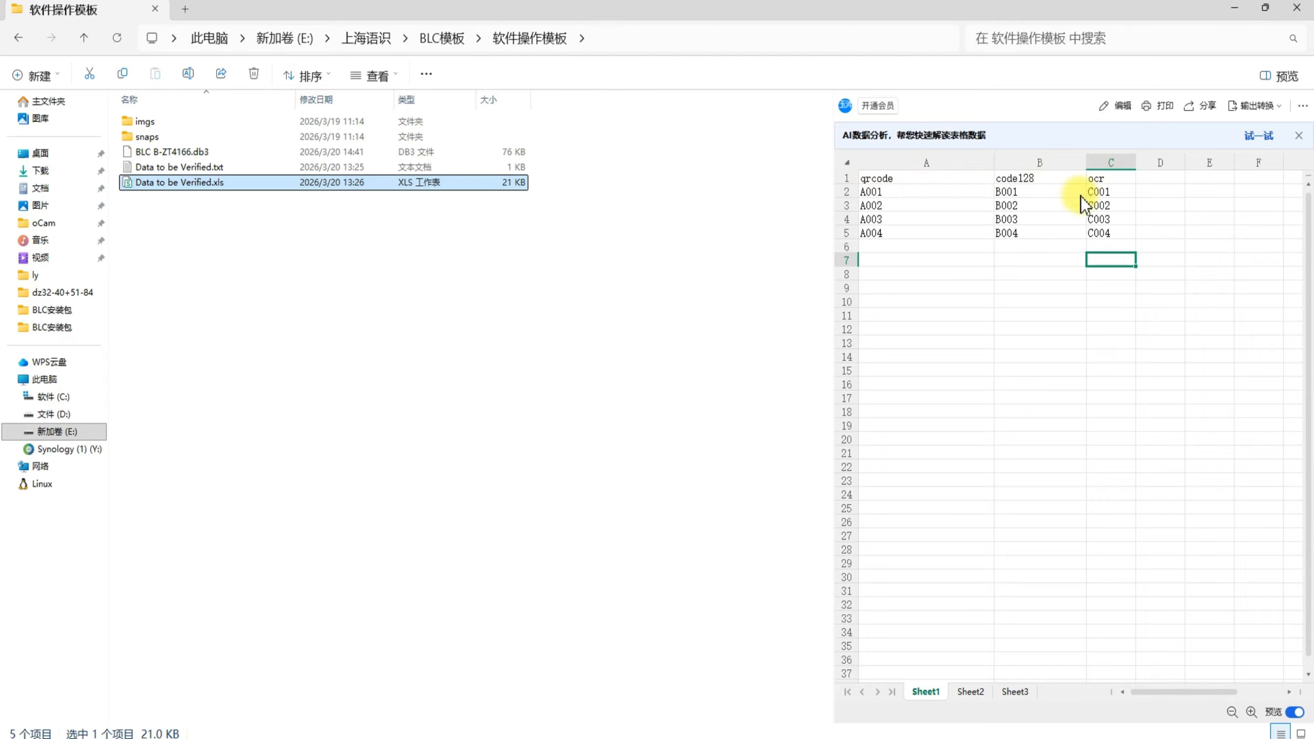
click(208, 169)
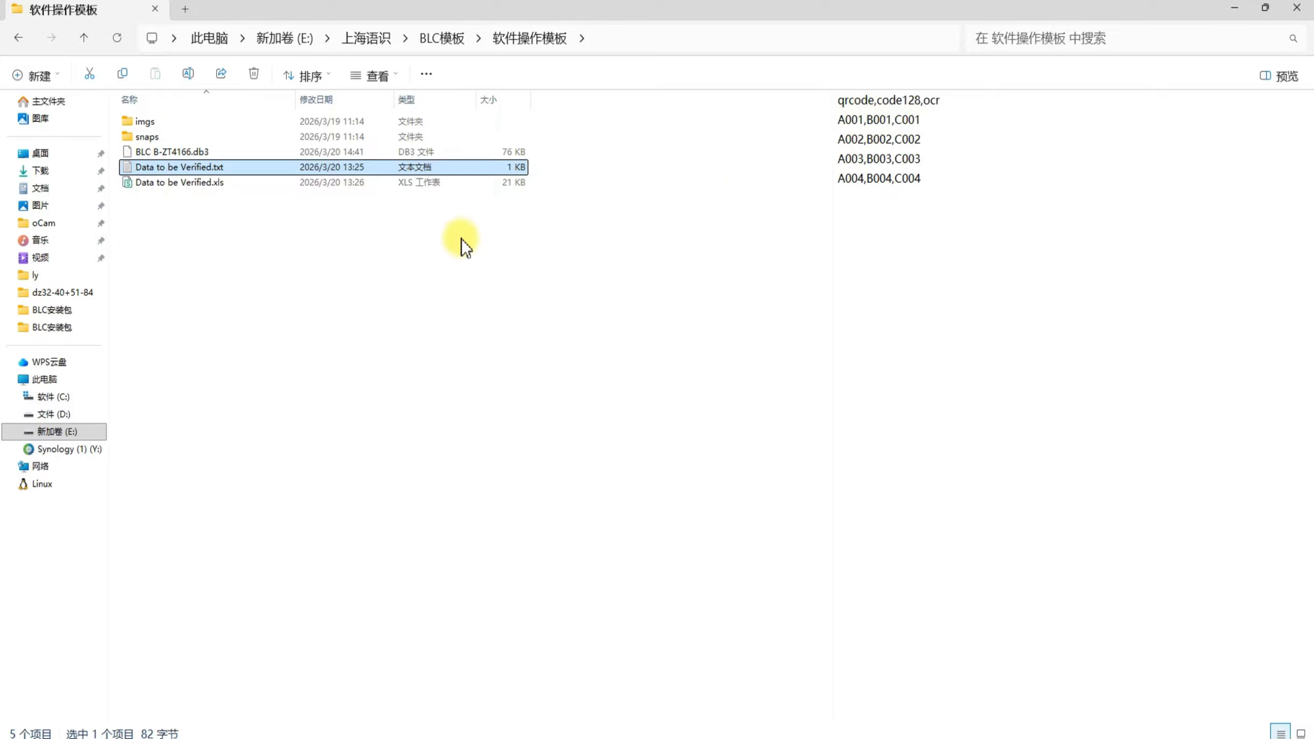
mouse_move(475, 735)
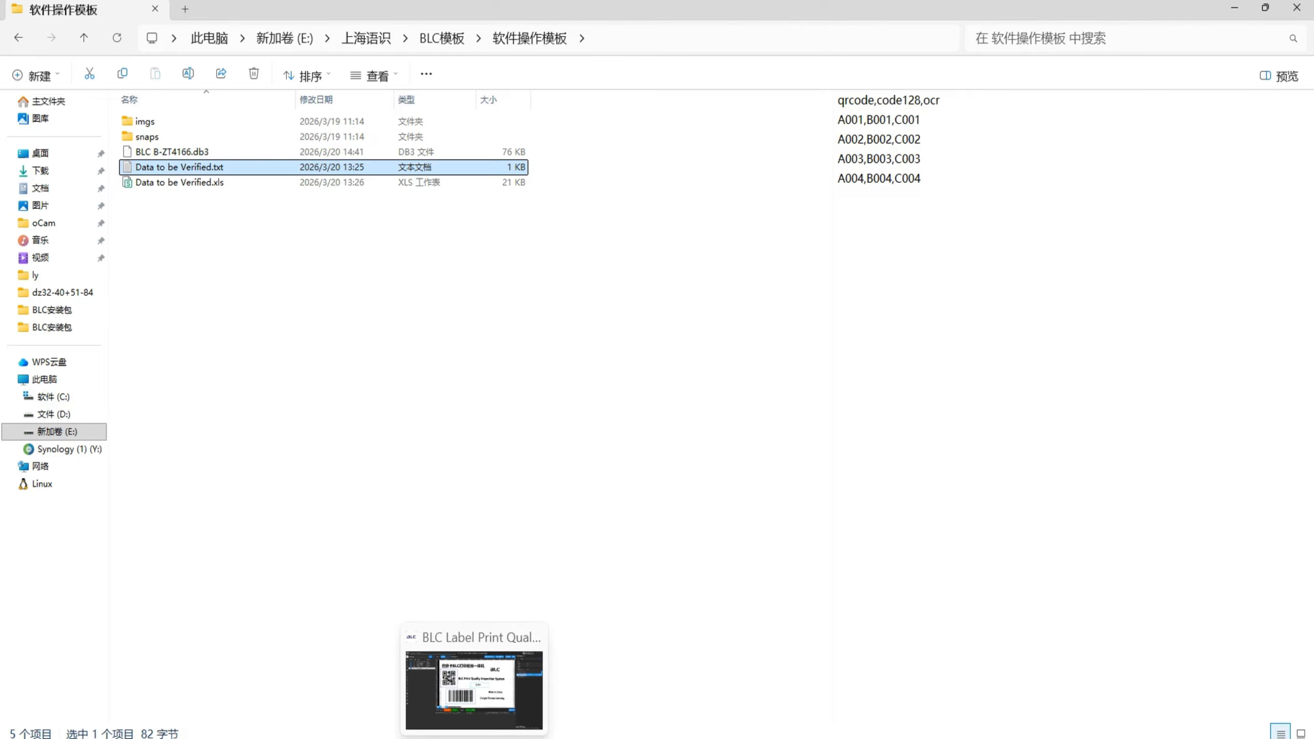
Switch back to BLC and review the database type options of the ds1 data source.
click(475, 688)
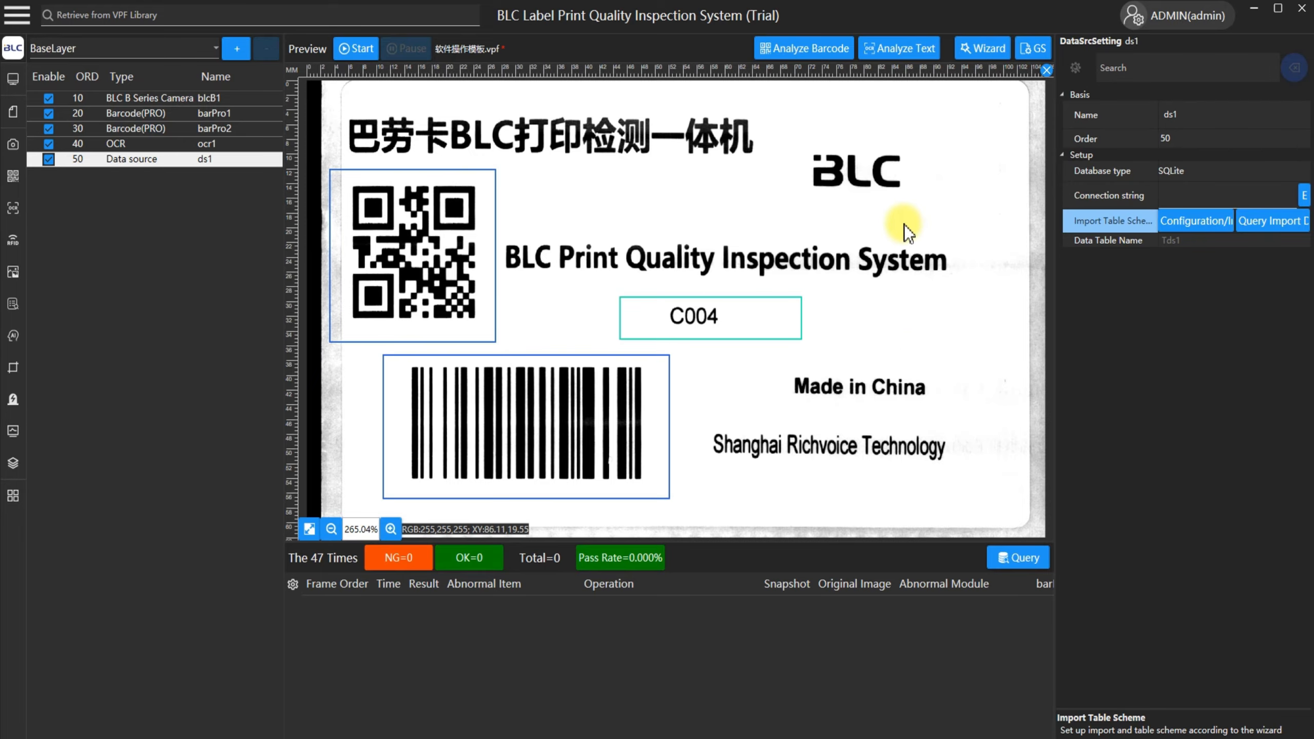
click(1123, 171)
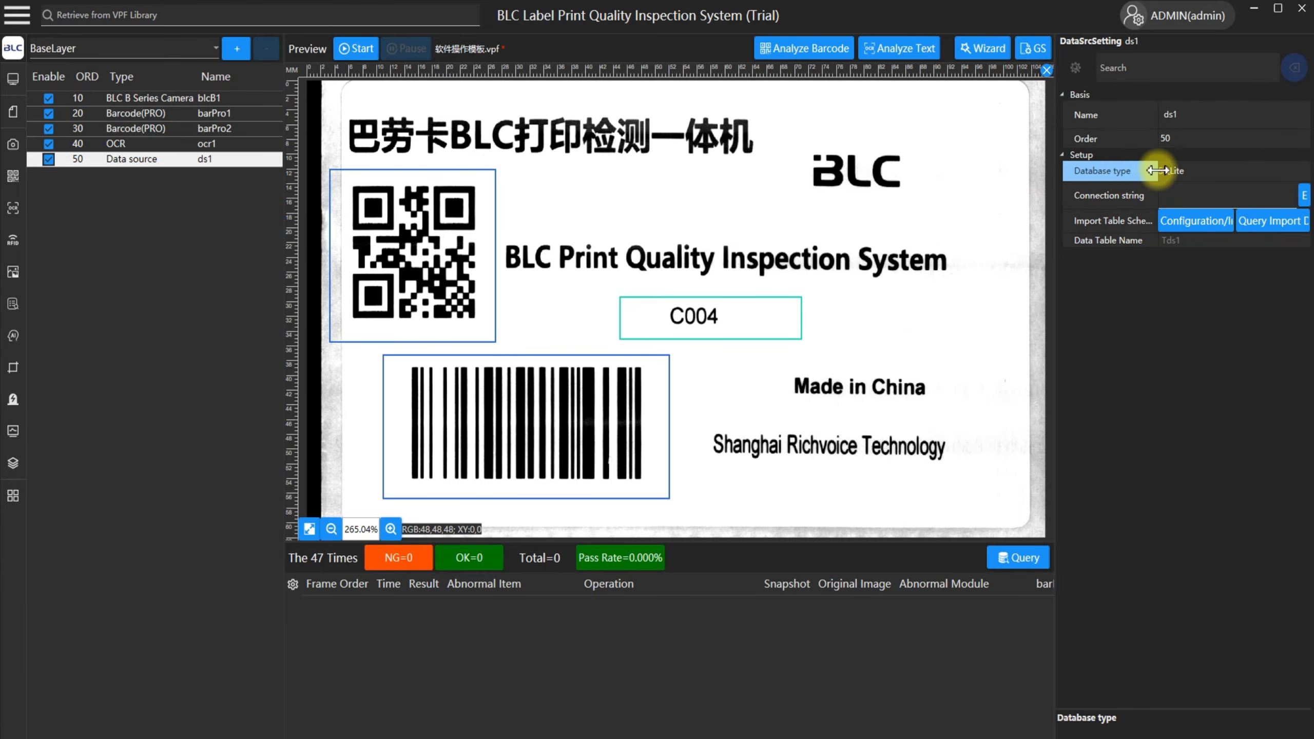
click(1179, 171)
click(1182, 204)
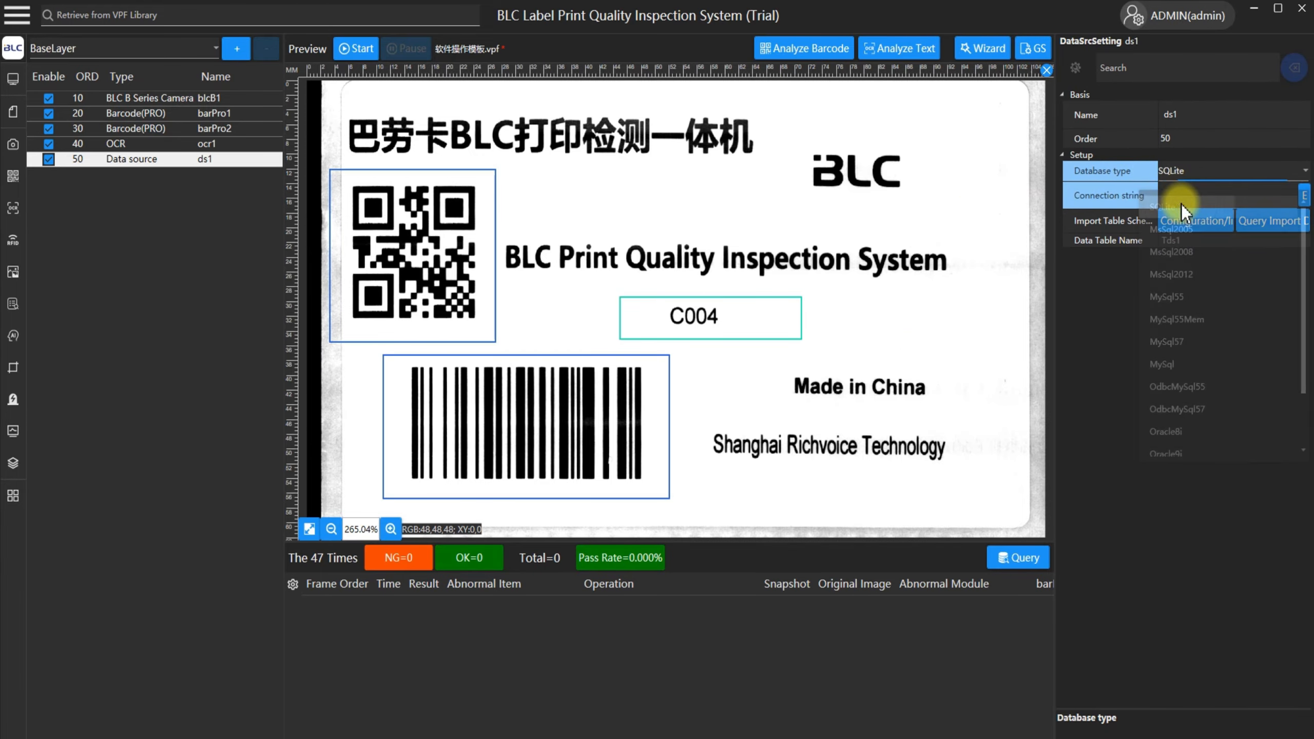
Start the ds1 data import configuration and choose the Excel 97-2003 file Data to be Verified.xls as its data file.
click(1113, 222)
click(1193, 222)
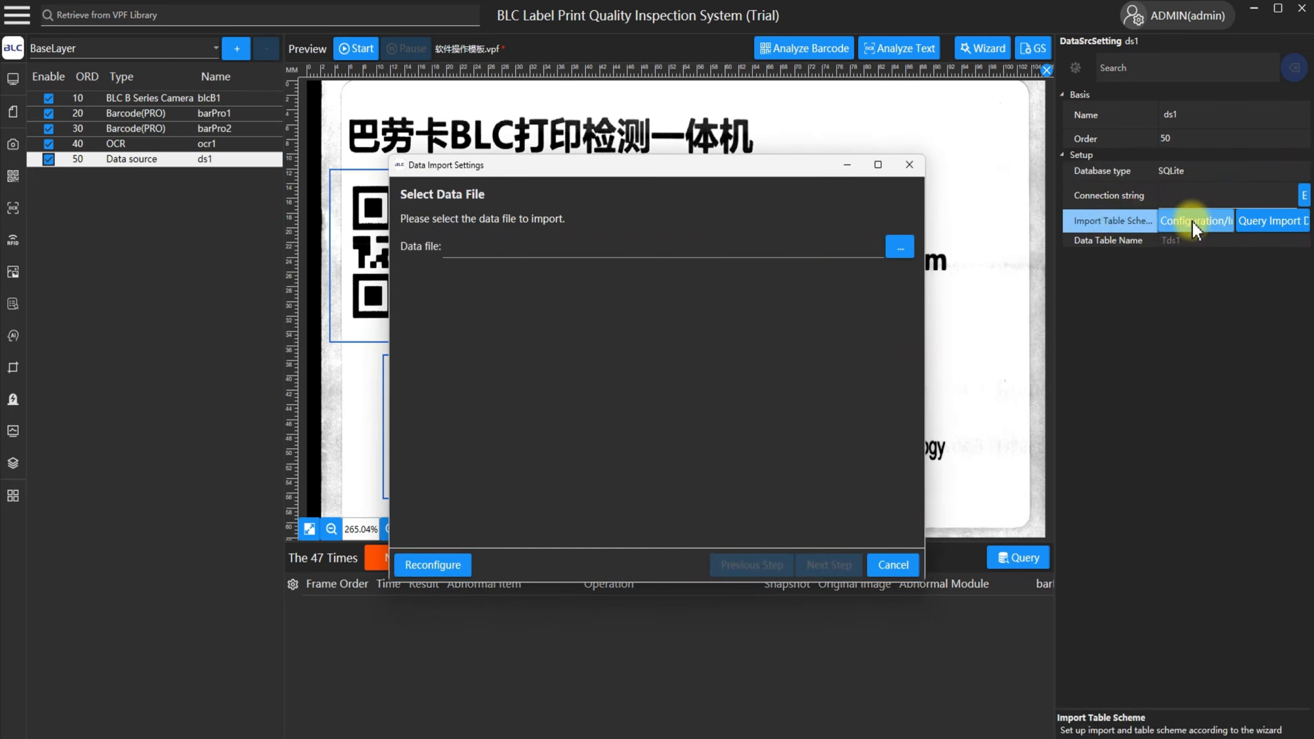
click(905, 234)
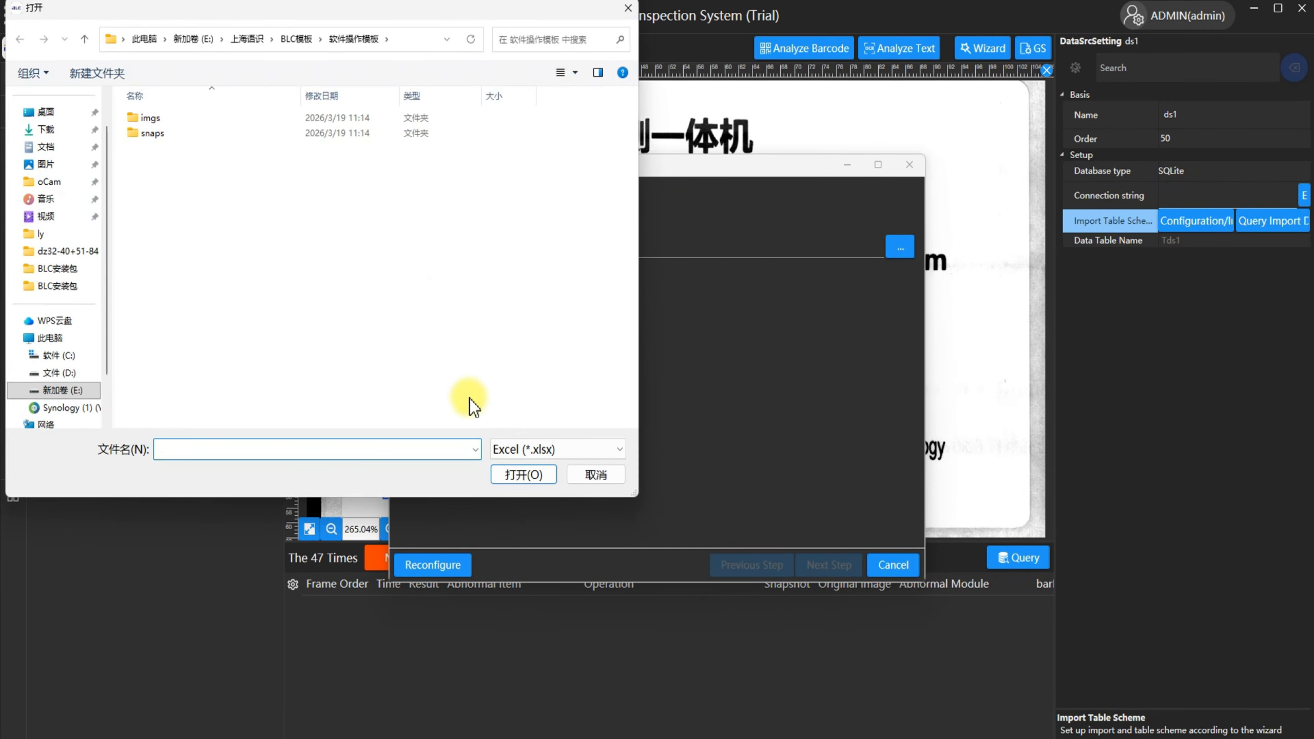
click(527, 449)
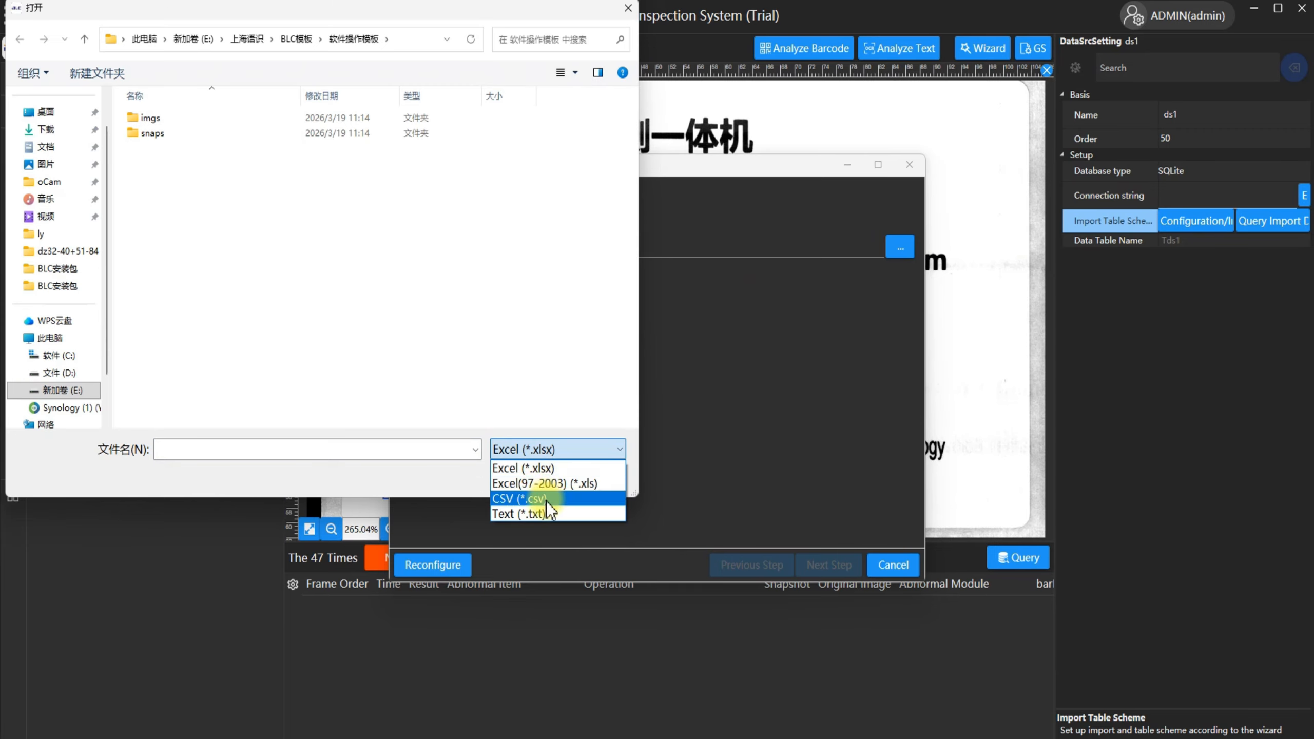
click(538, 483)
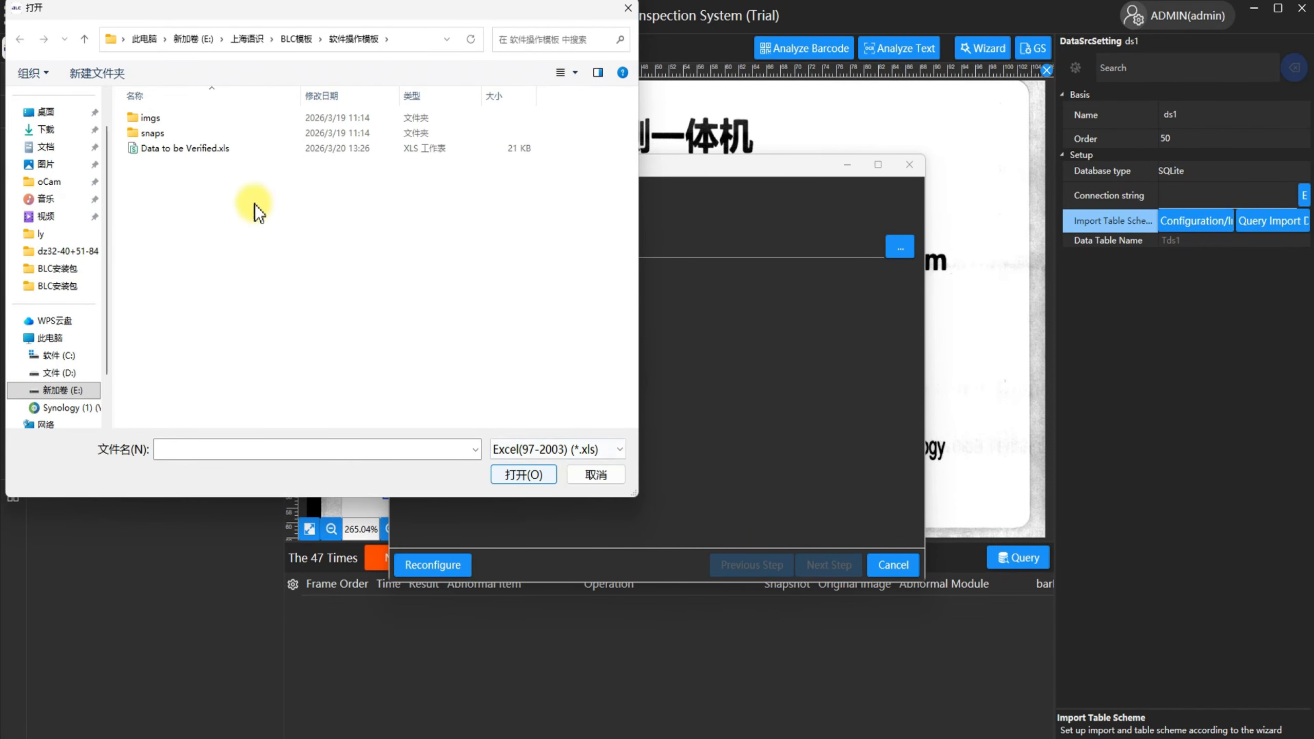
click(239, 150)
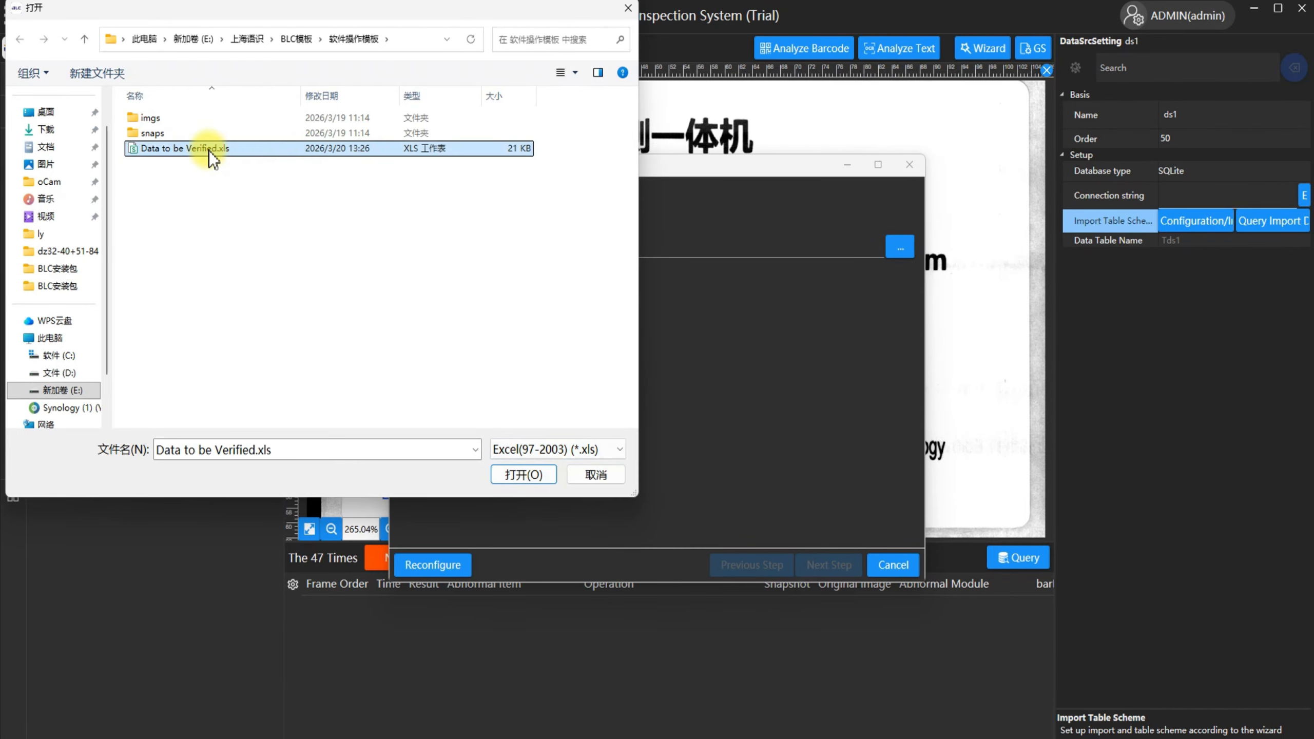
double_click(225, 151)
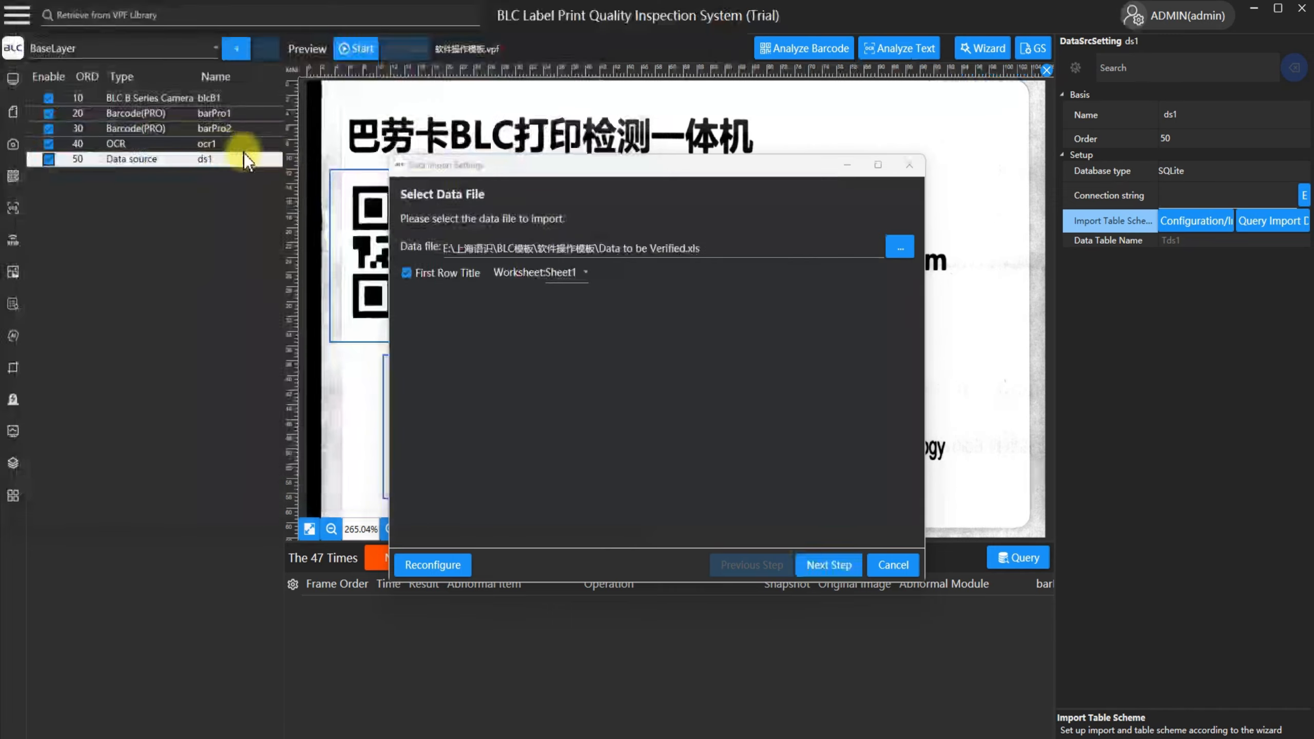
Import the qrcode, code128 and ocr columns into table Tds1 with the original data cleared.
click(844, 570)
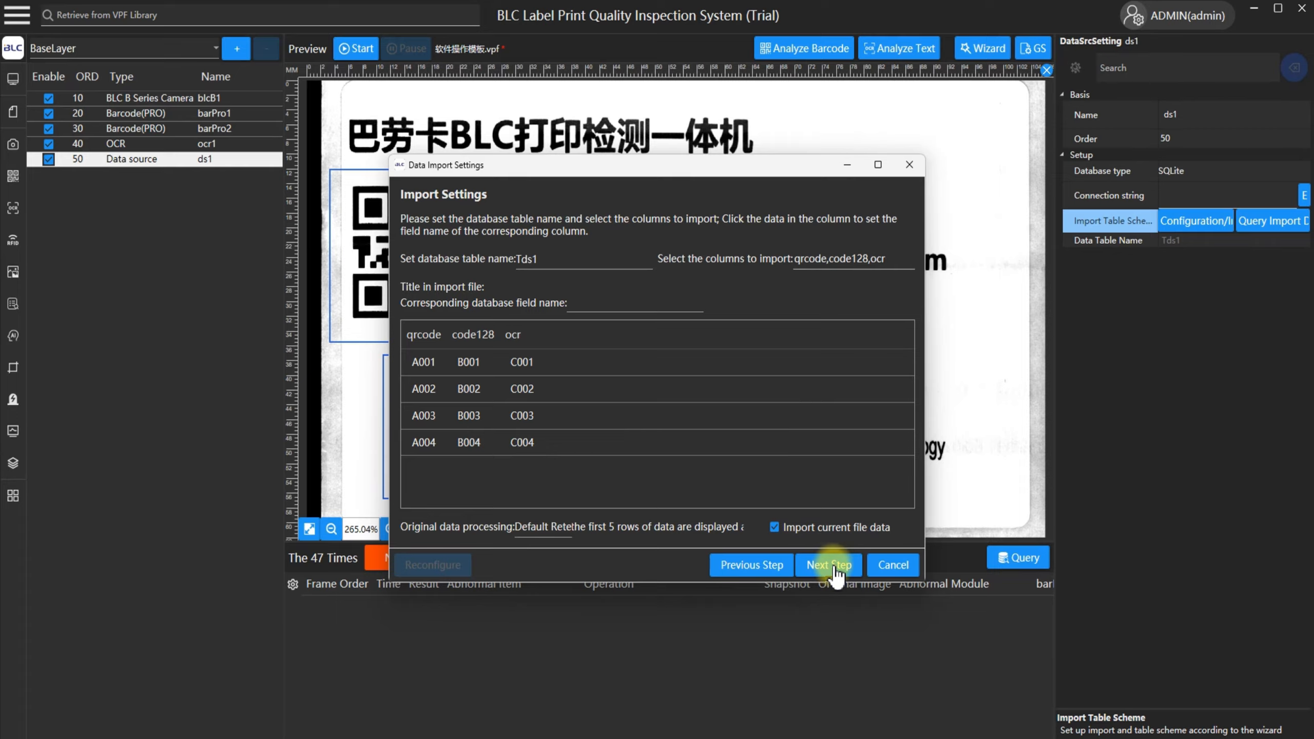
click(834, 569)
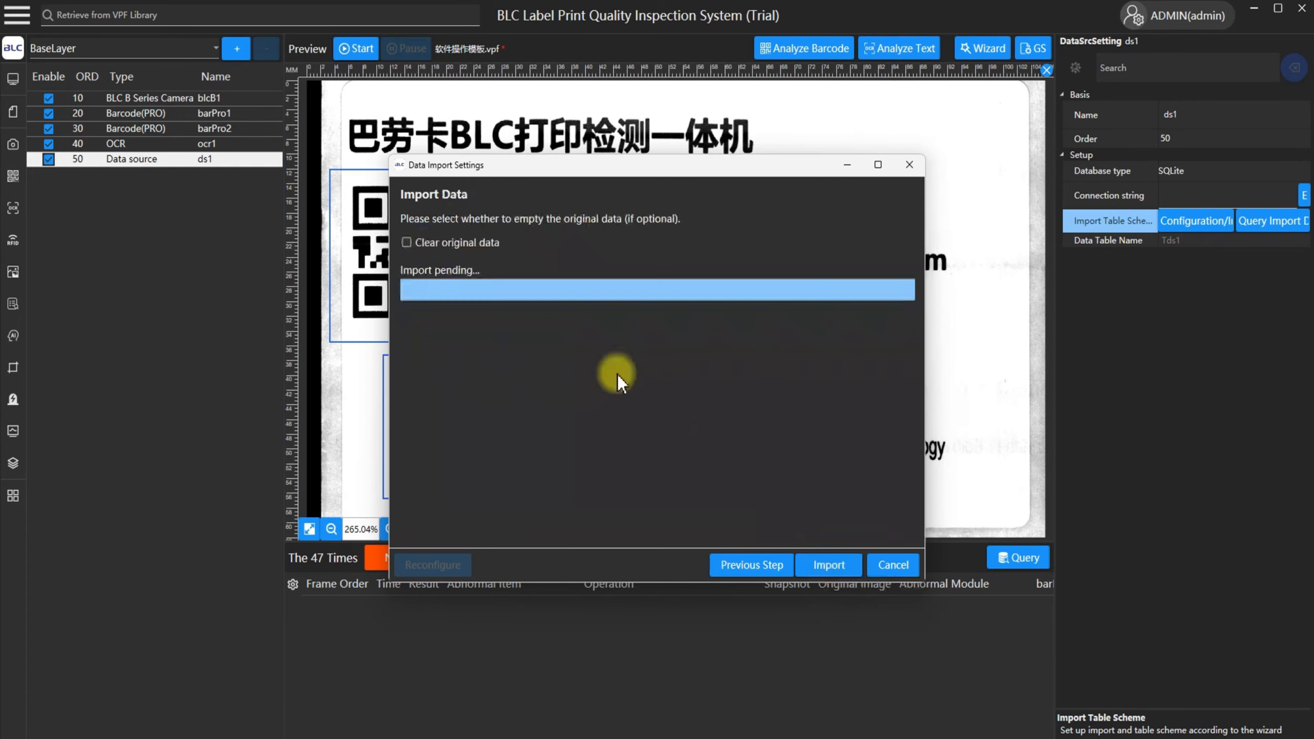
click(425, 242)
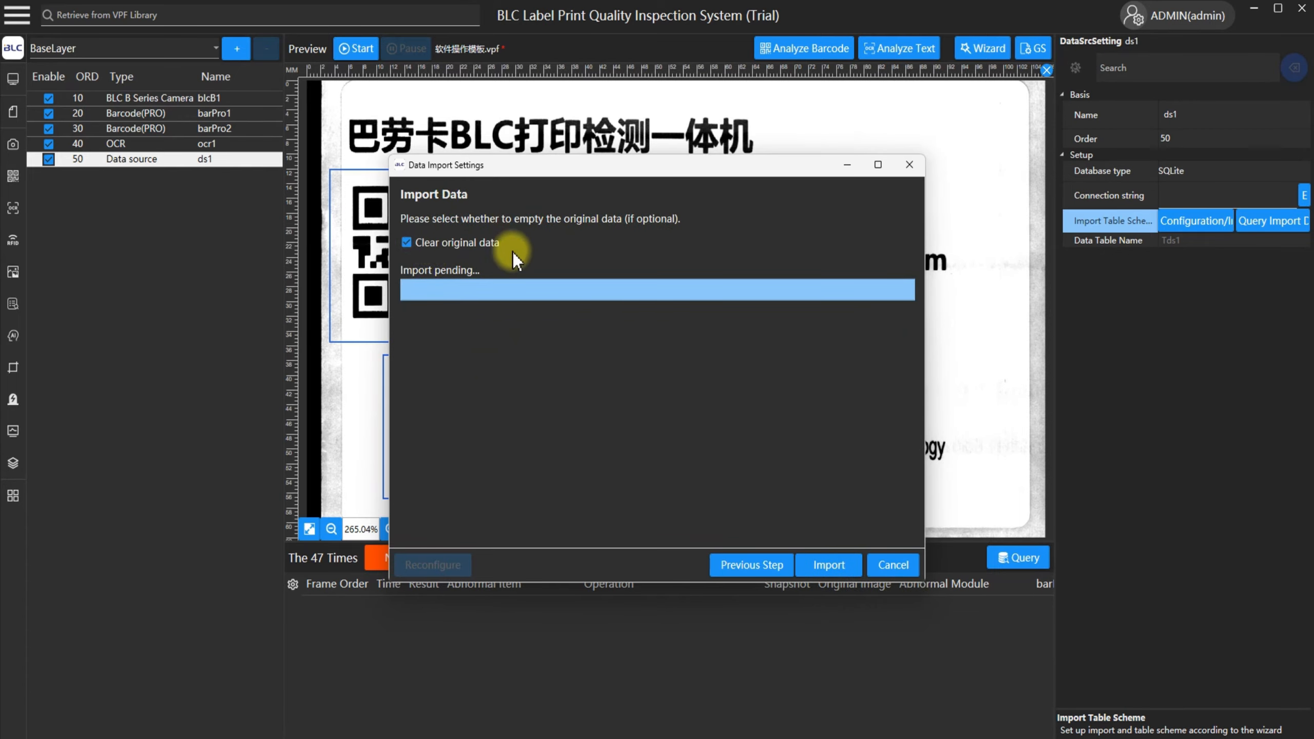
click(837, 564)
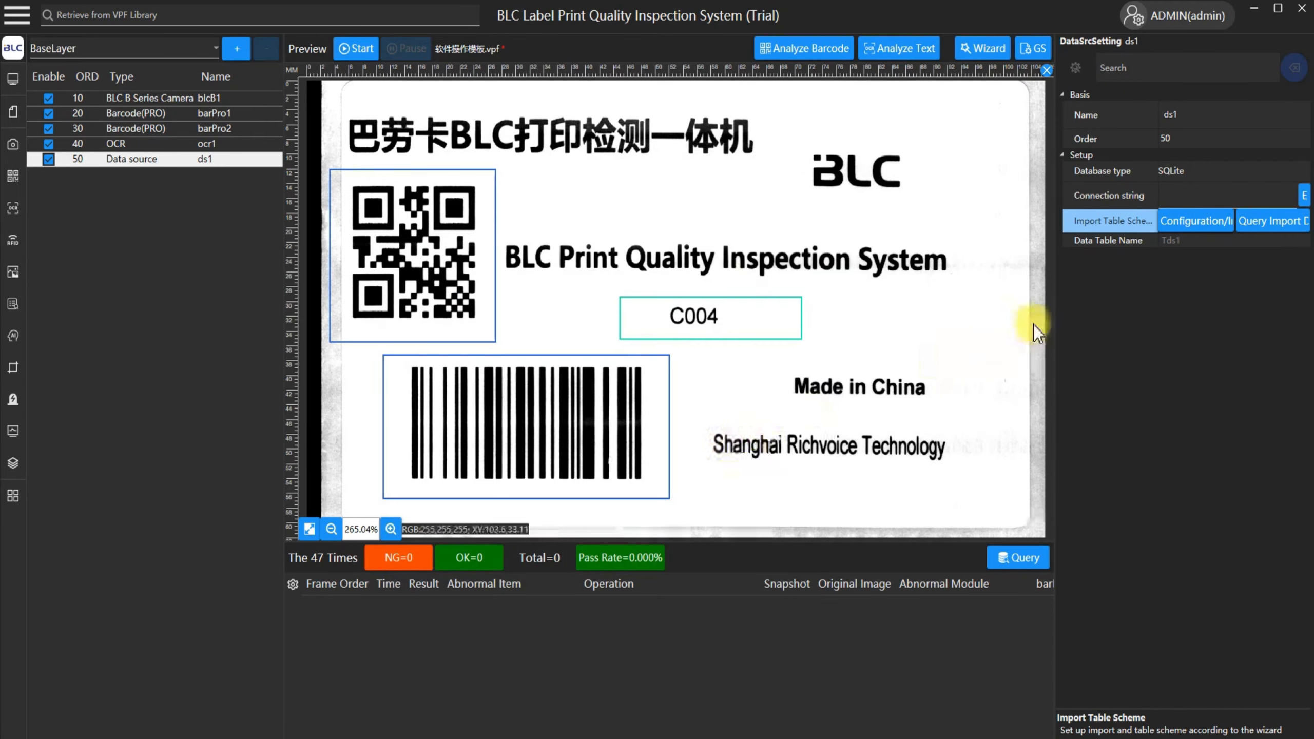
Query the imported data of ds1 to check its records, and close the query window.
click(1273, 222)
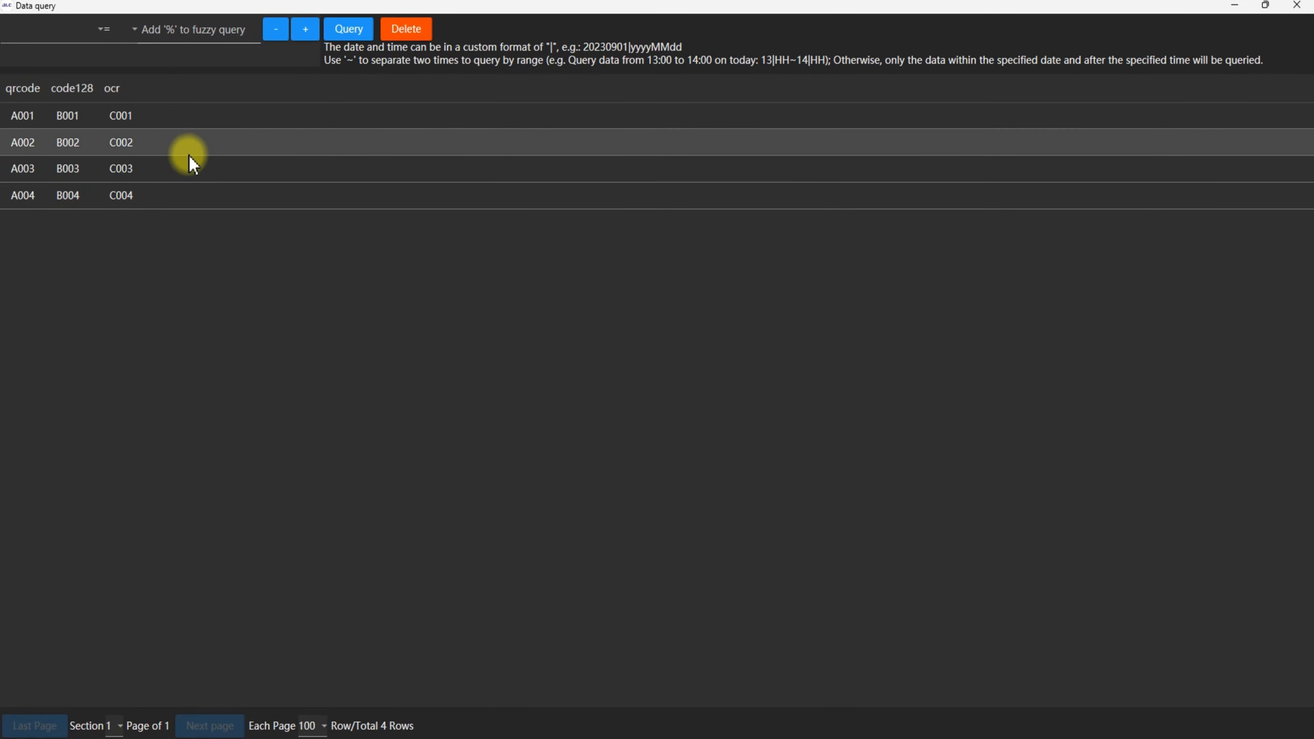
click(15, 118)
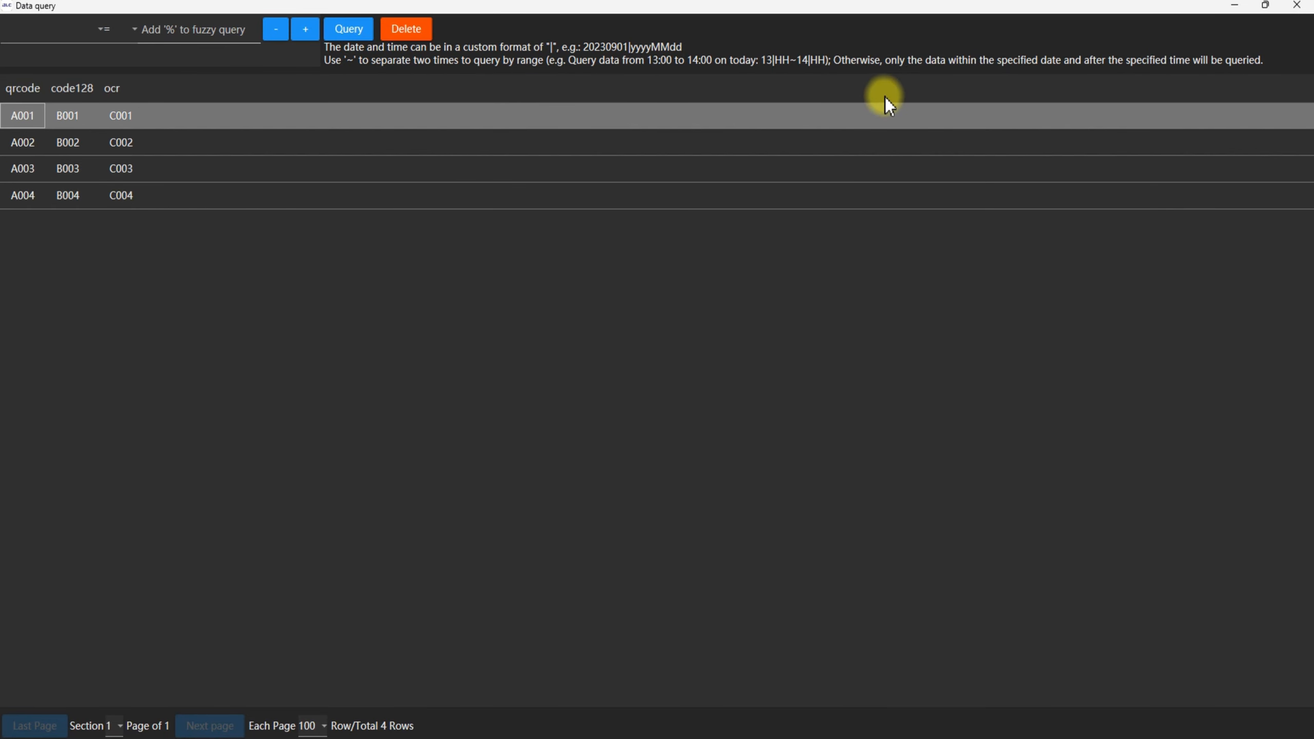
click(1309, 8)
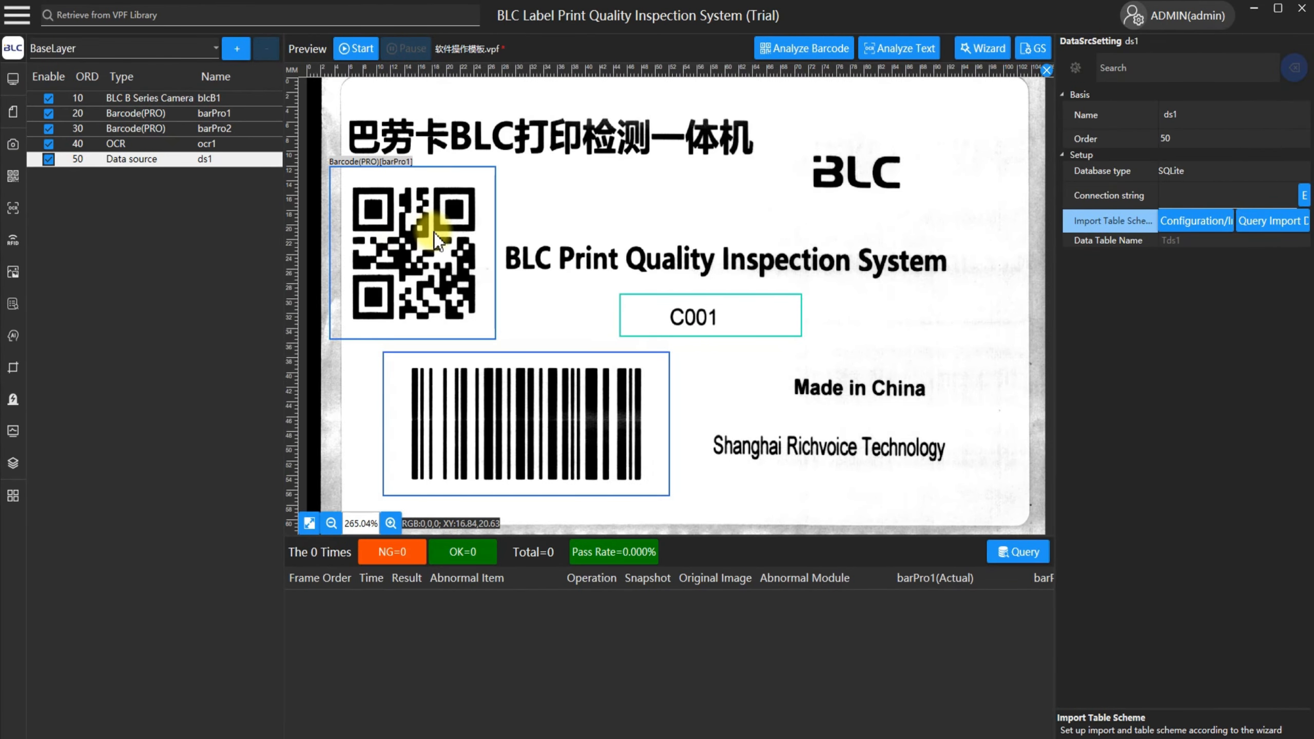
Set the QR code's barcode module to Master Data Check with data source ds1 and data field qrcode.
click(404, 235)
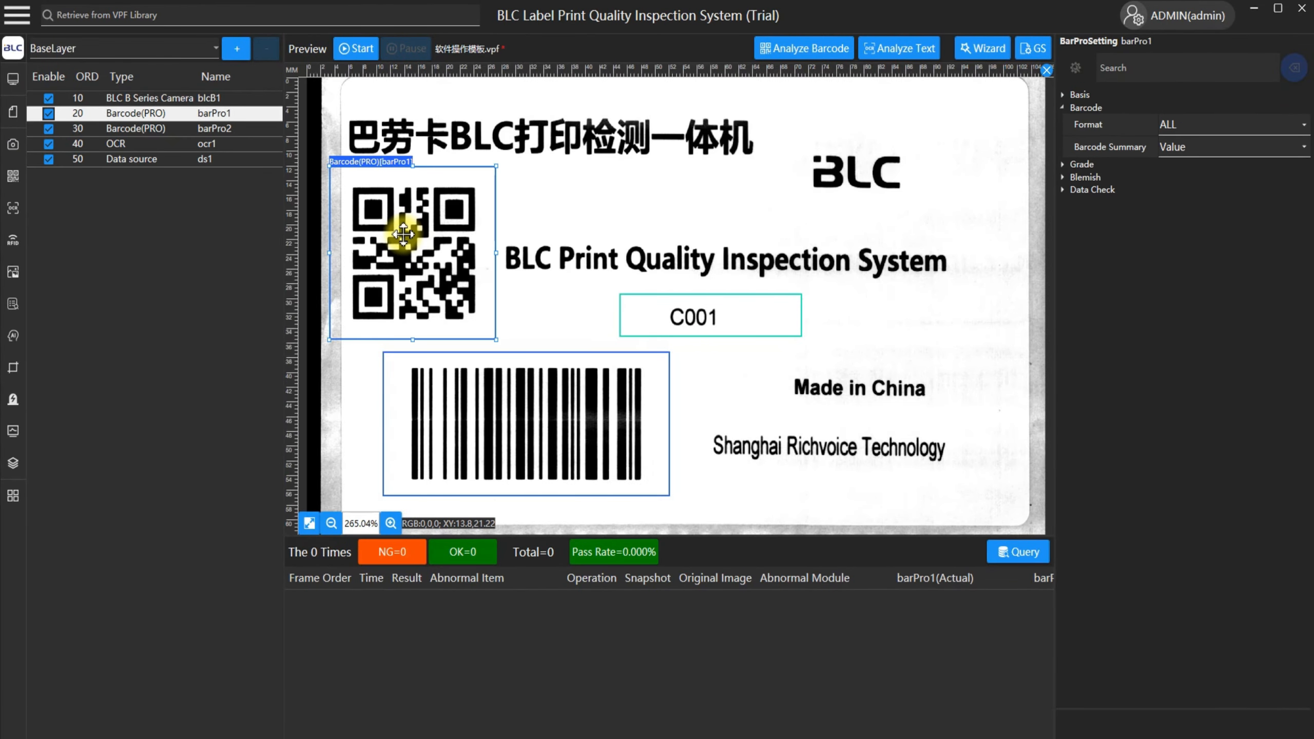
click(1092, 189)
click(1185, 206)
click(1185, 206)
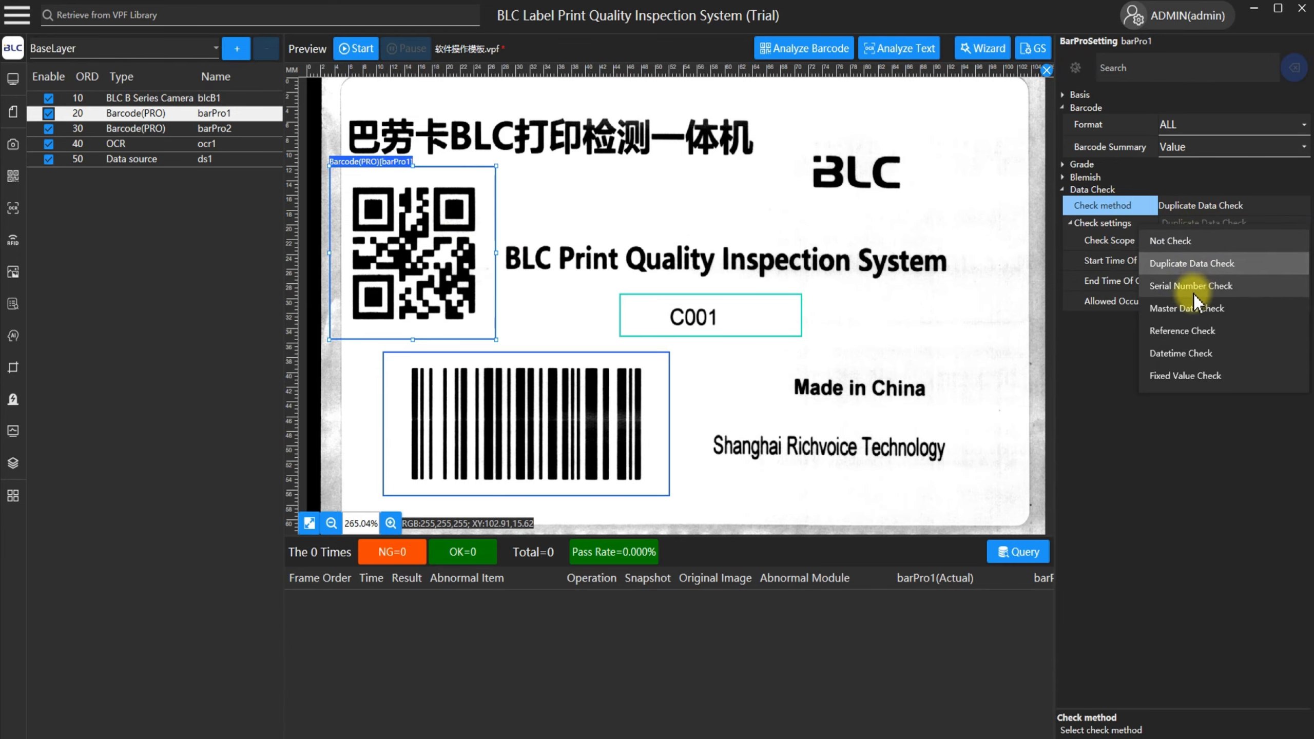
click(1186, 310)
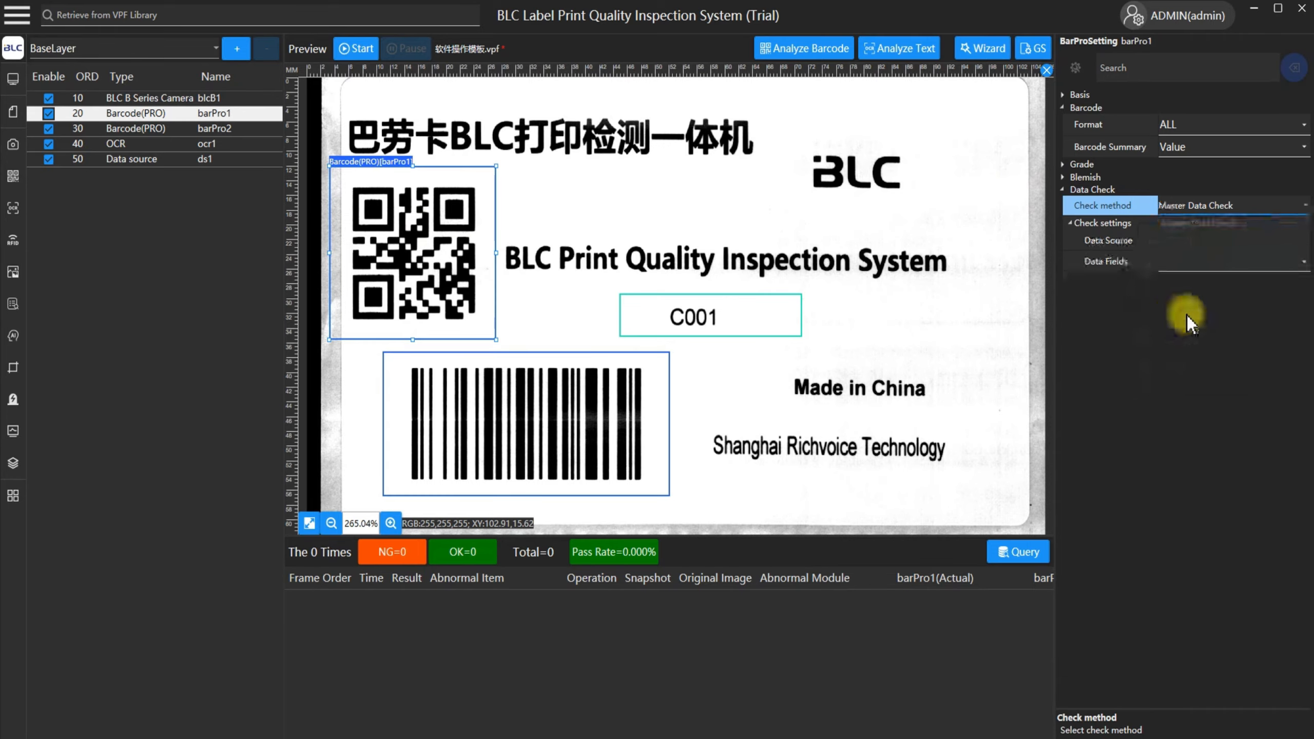
click(1109, 244)
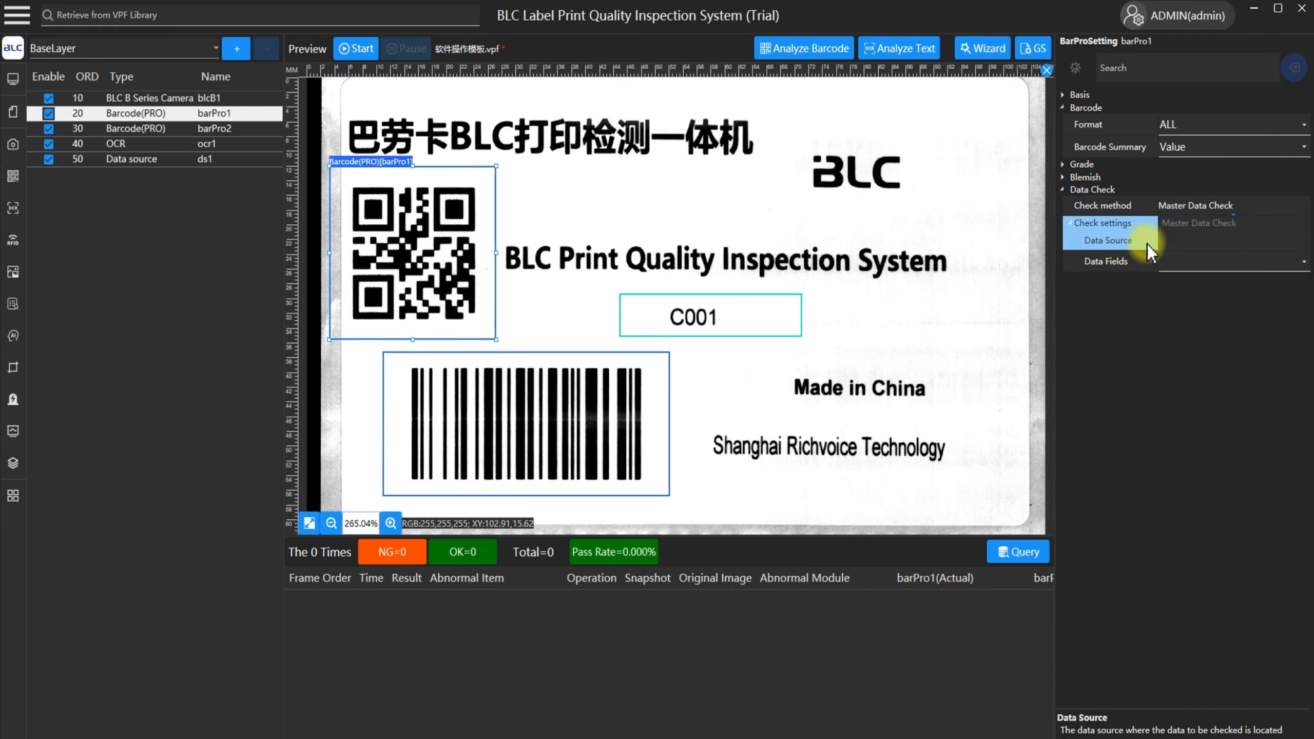
click(1204, 245)
click(1187, 273)
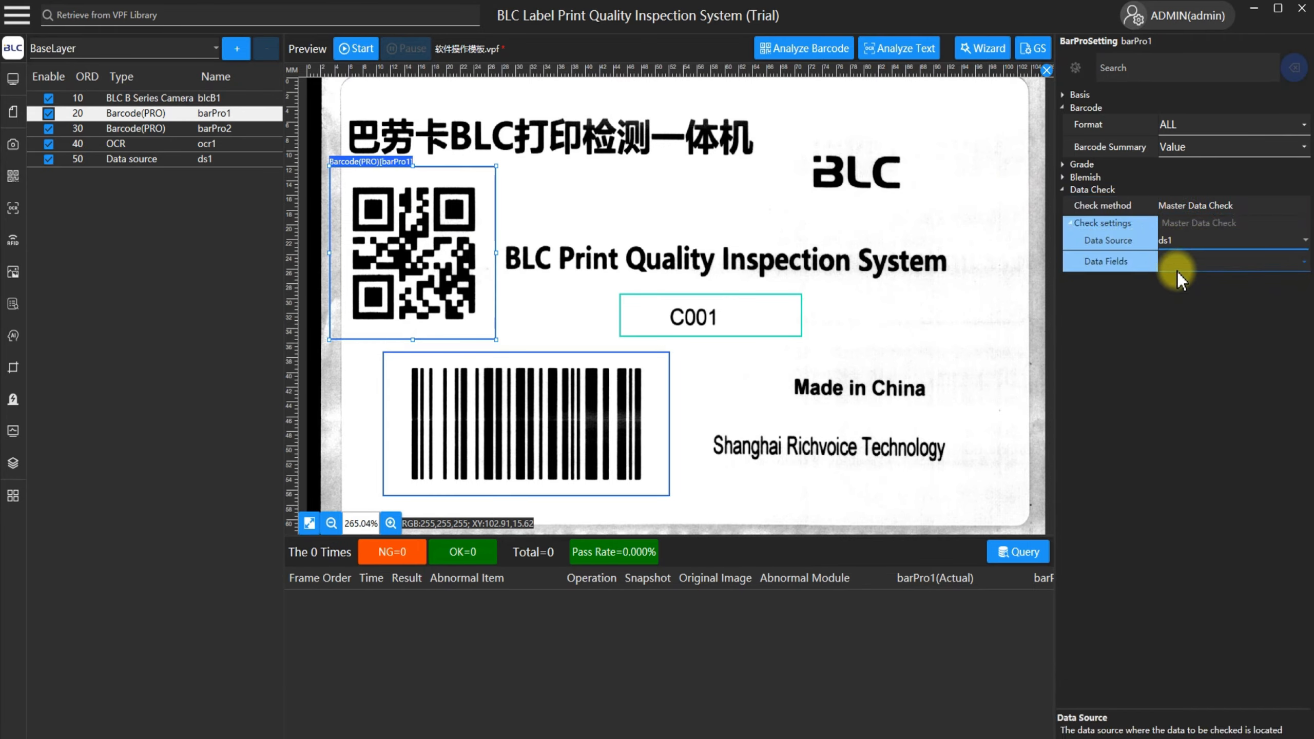
click(1119, 265)
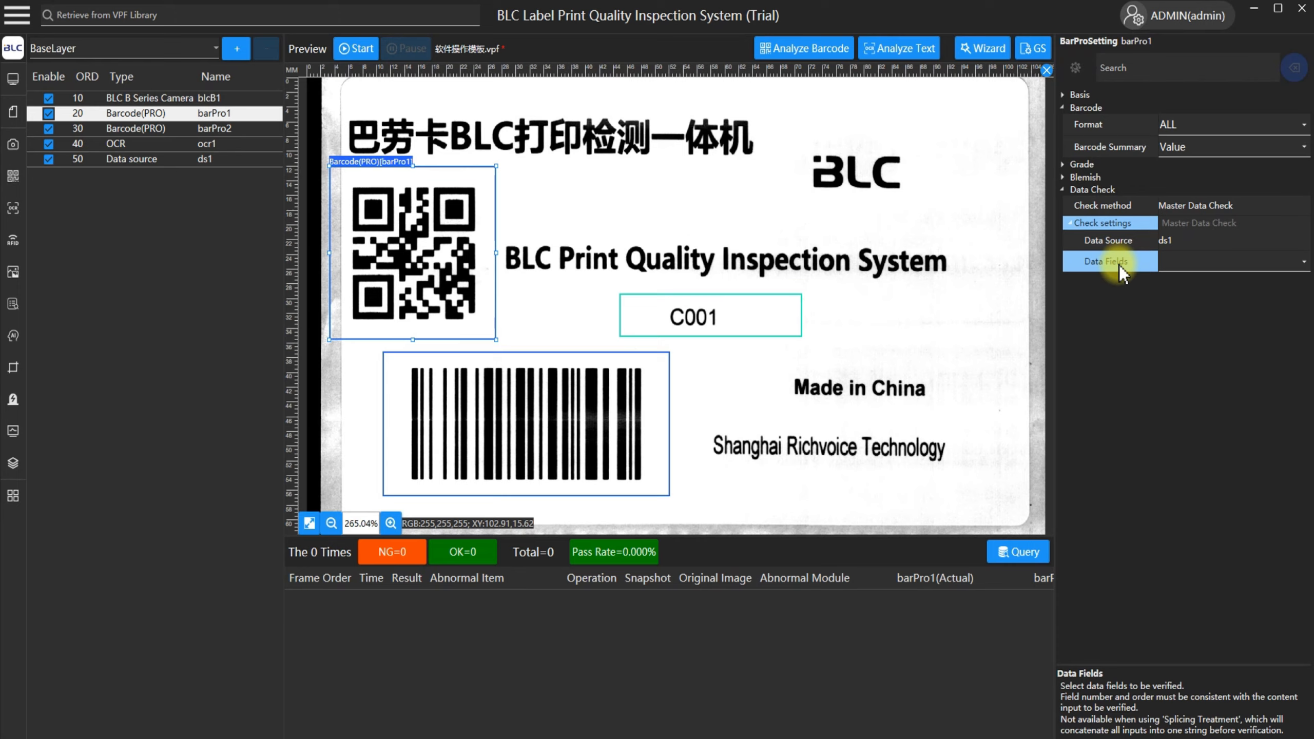
click(1218, 262)
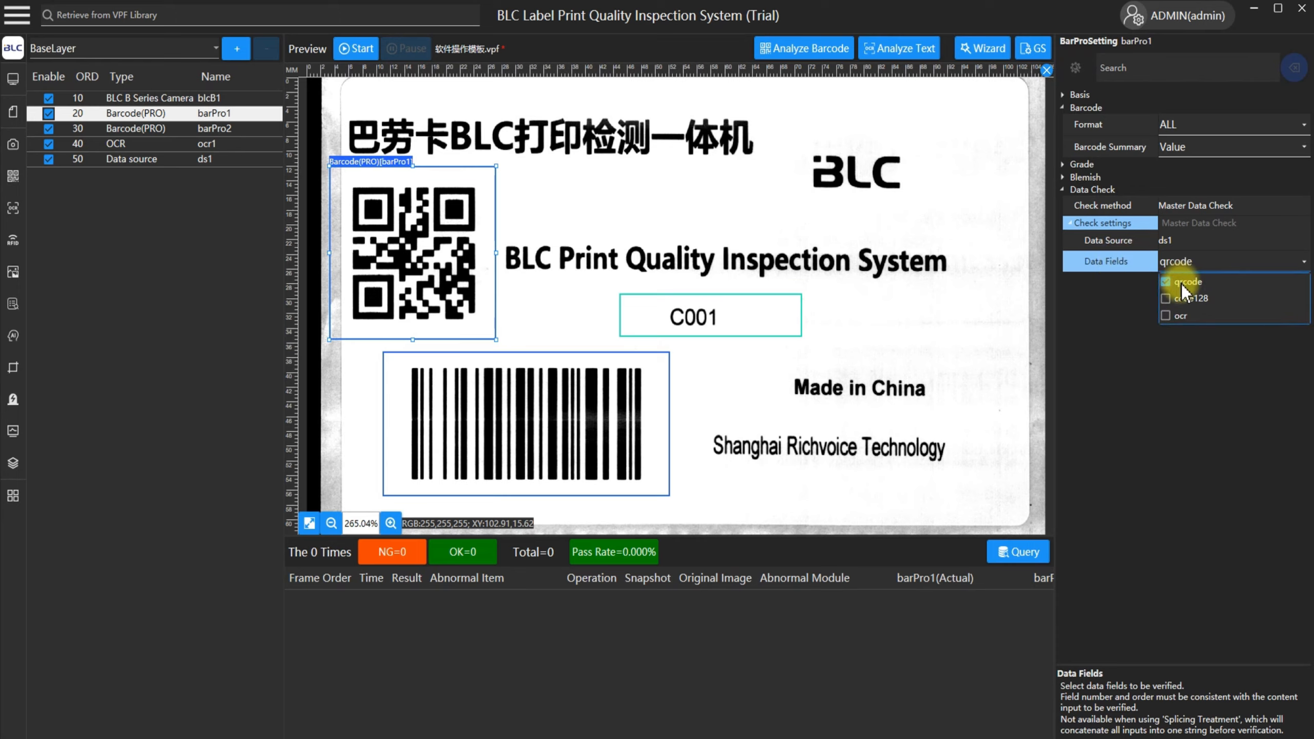
click(1098, 263)
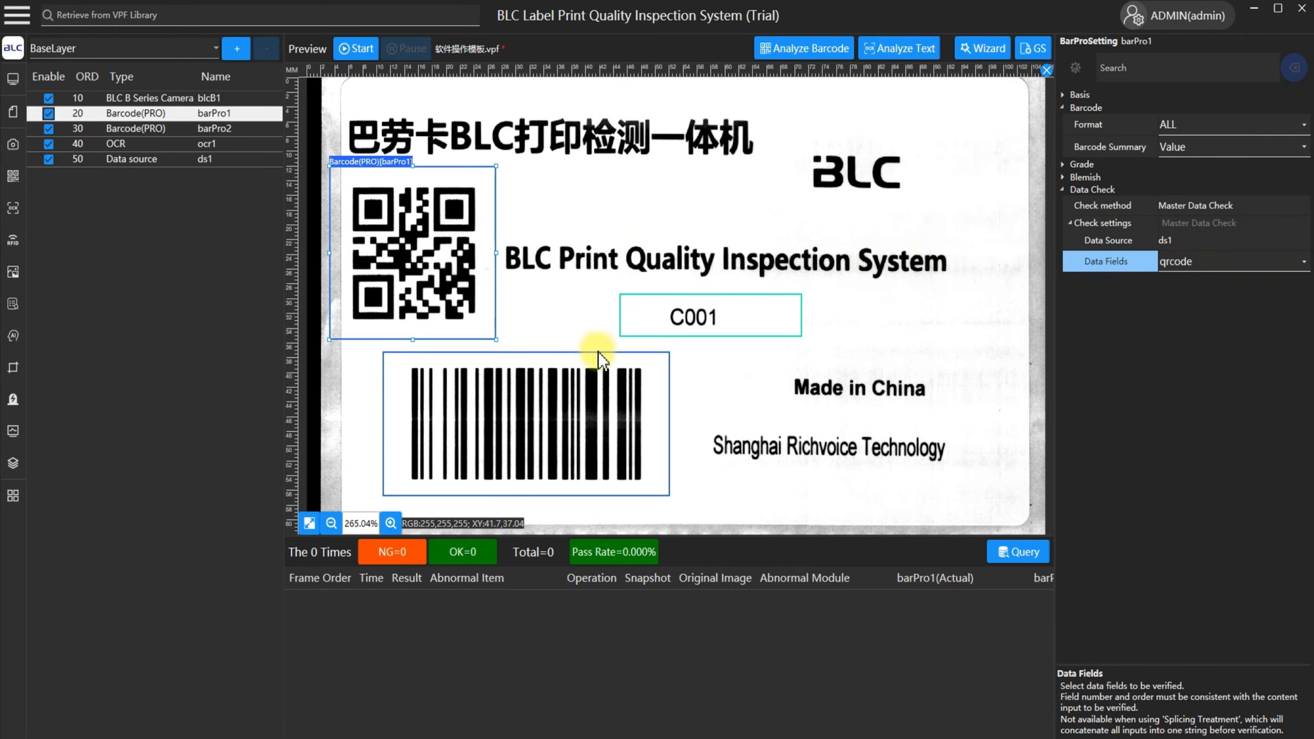
Set the linear barcode's module to Master Data Check with data source ds1 and data field code128.
click(579, 378)
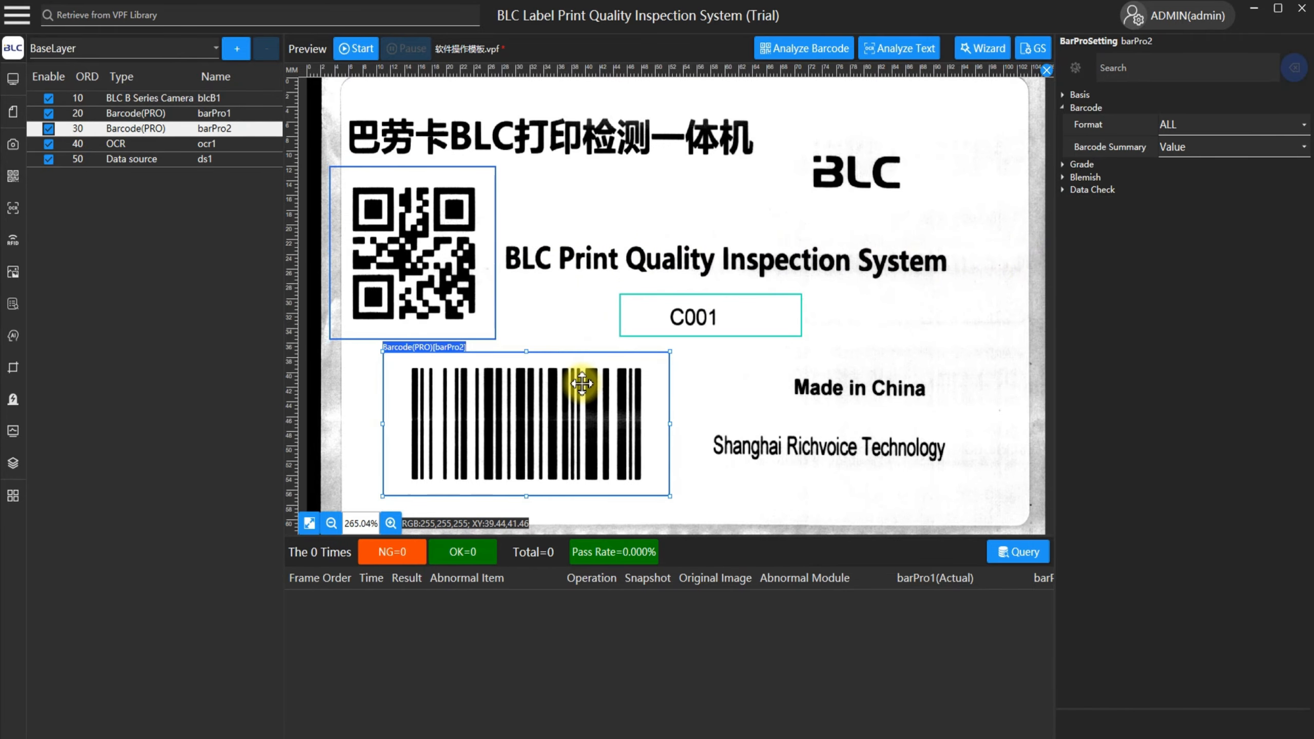
click(1102, 190)
click(1210, 207)
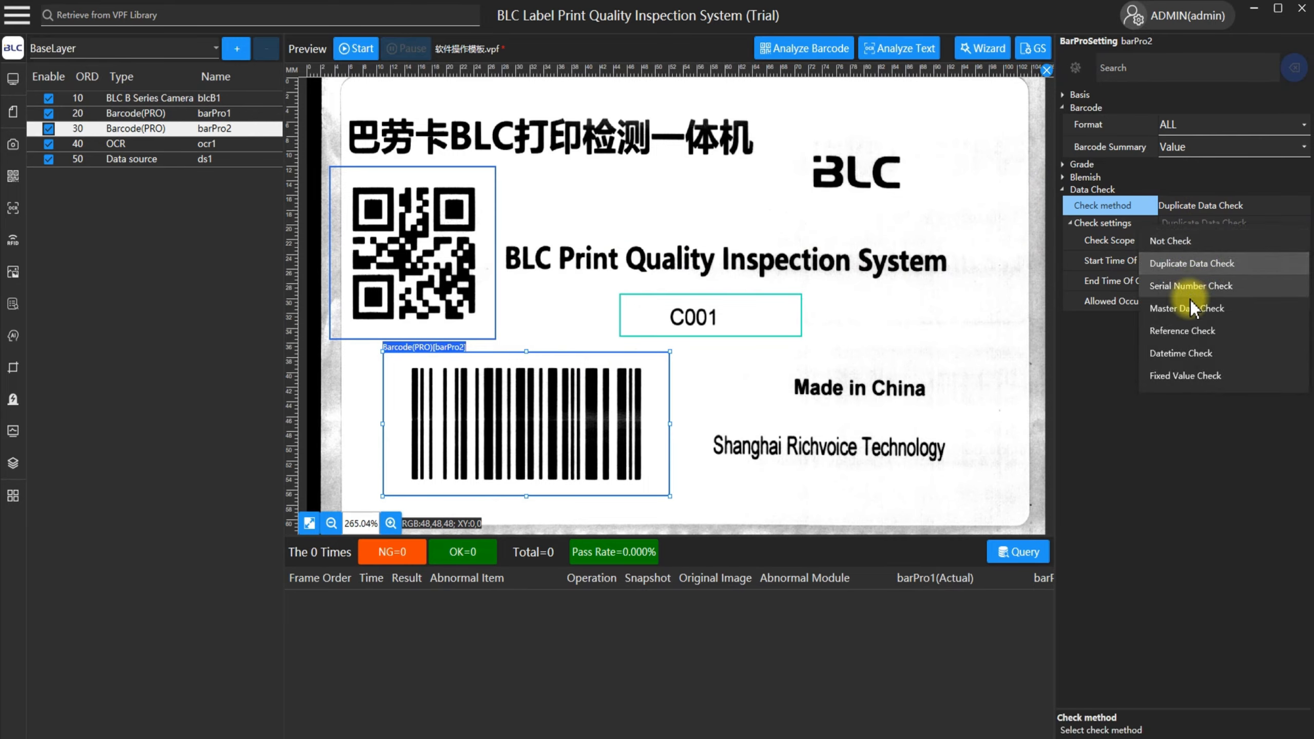
click(1190, 311)
click(1170, 240)
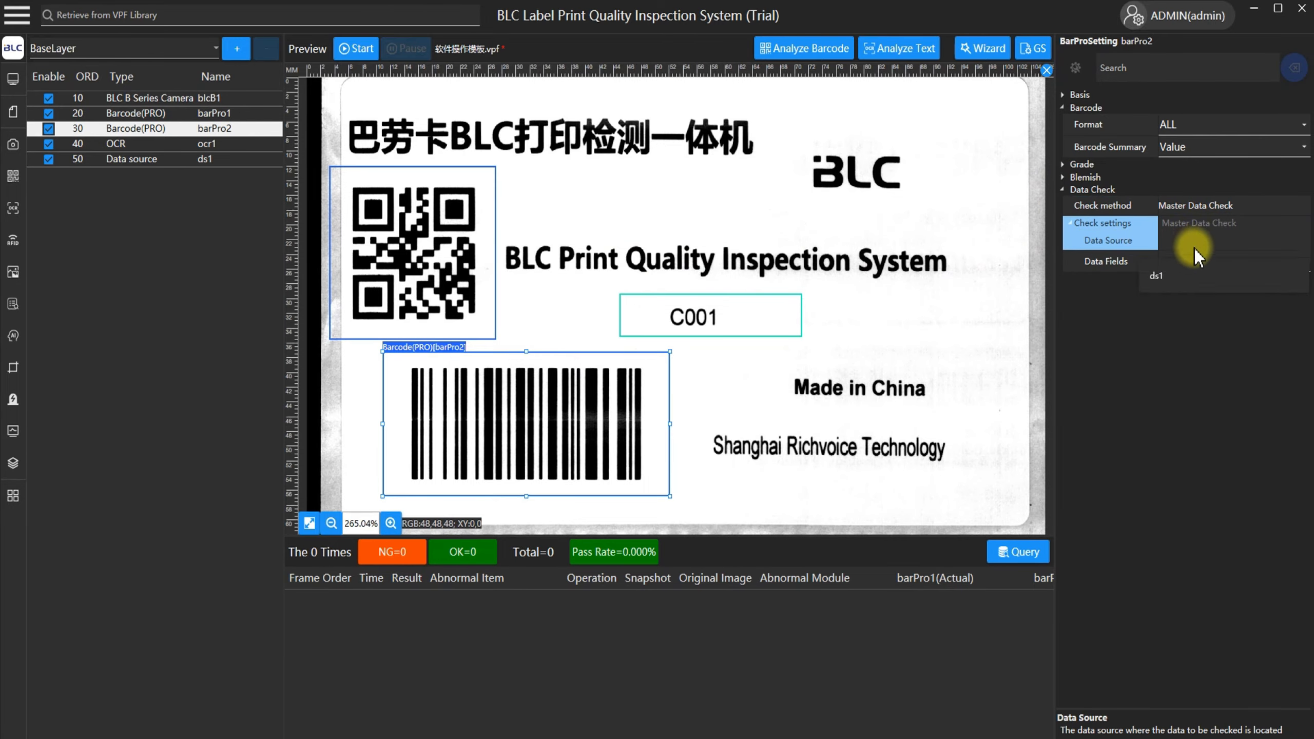
click(1154, 262)
click(1184, 262)
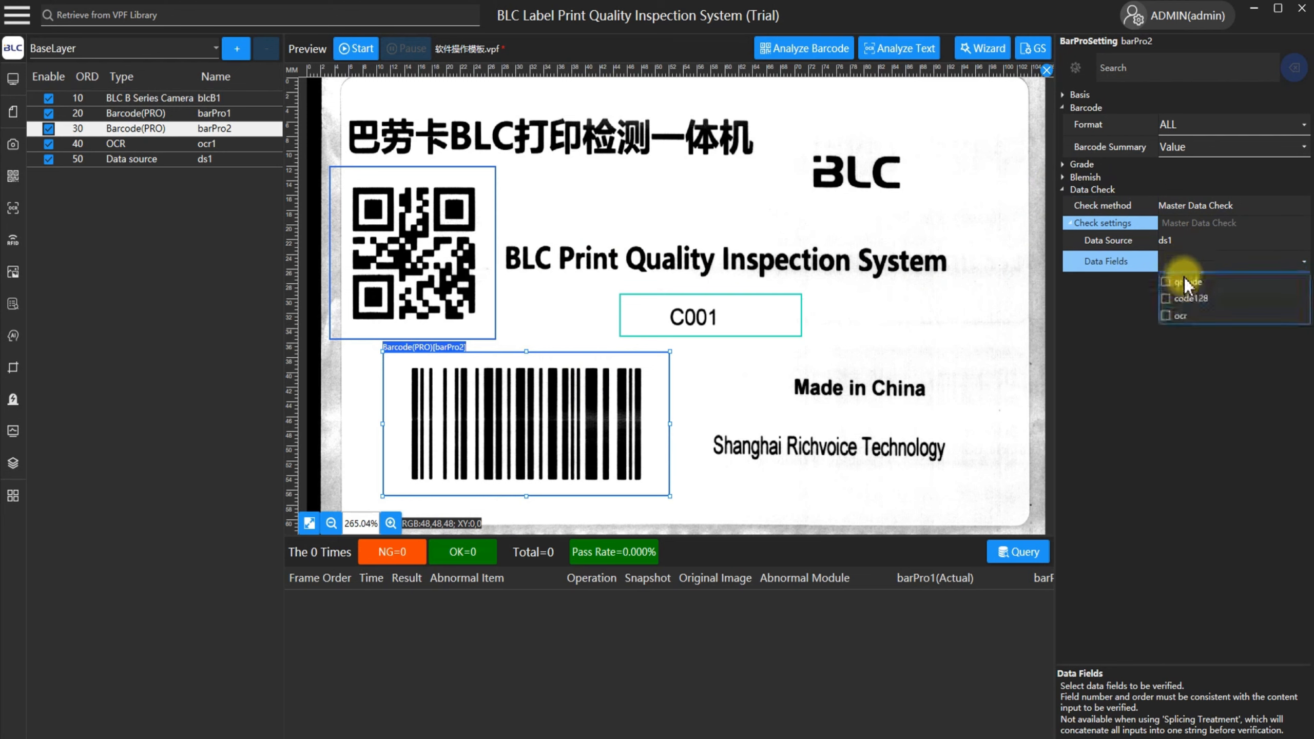
click(1185, 299)
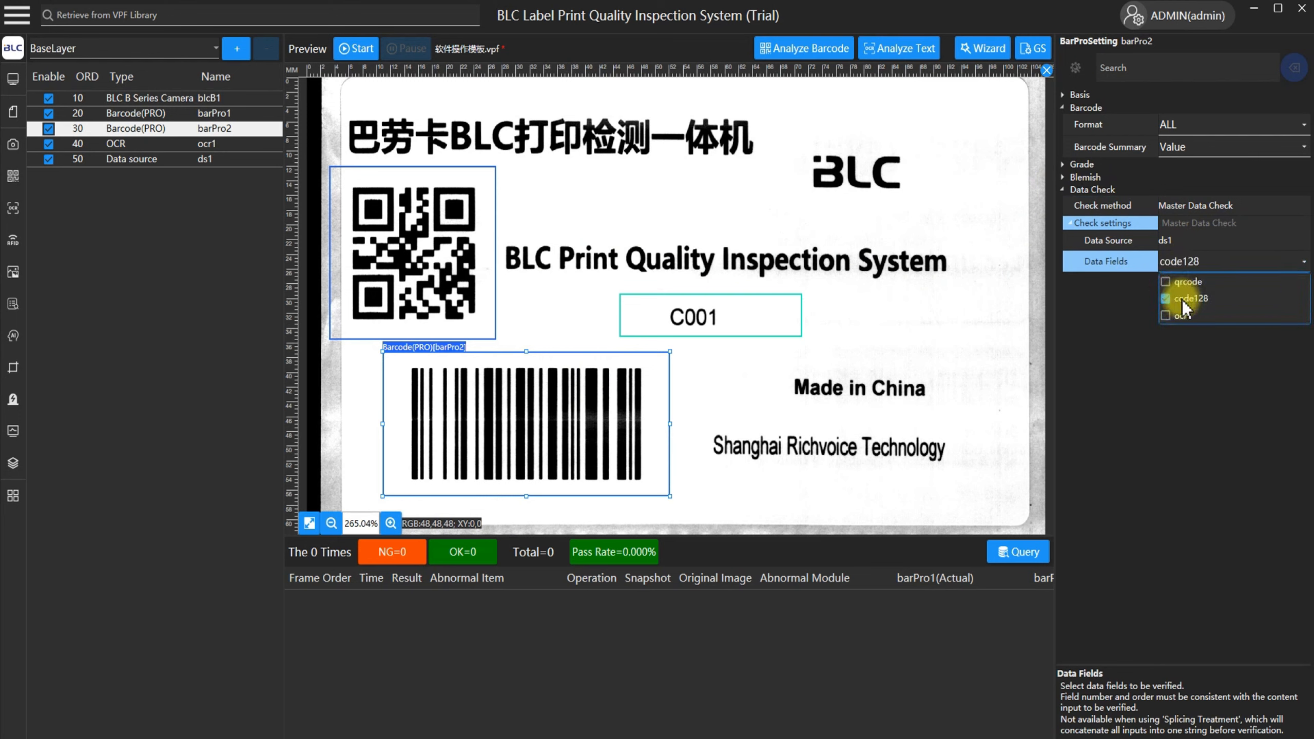
Set the OCR module on the C001 text to Master Data Check with data source ds1 and data field ocr.
click(740, 310)
double_click(1099, 176)
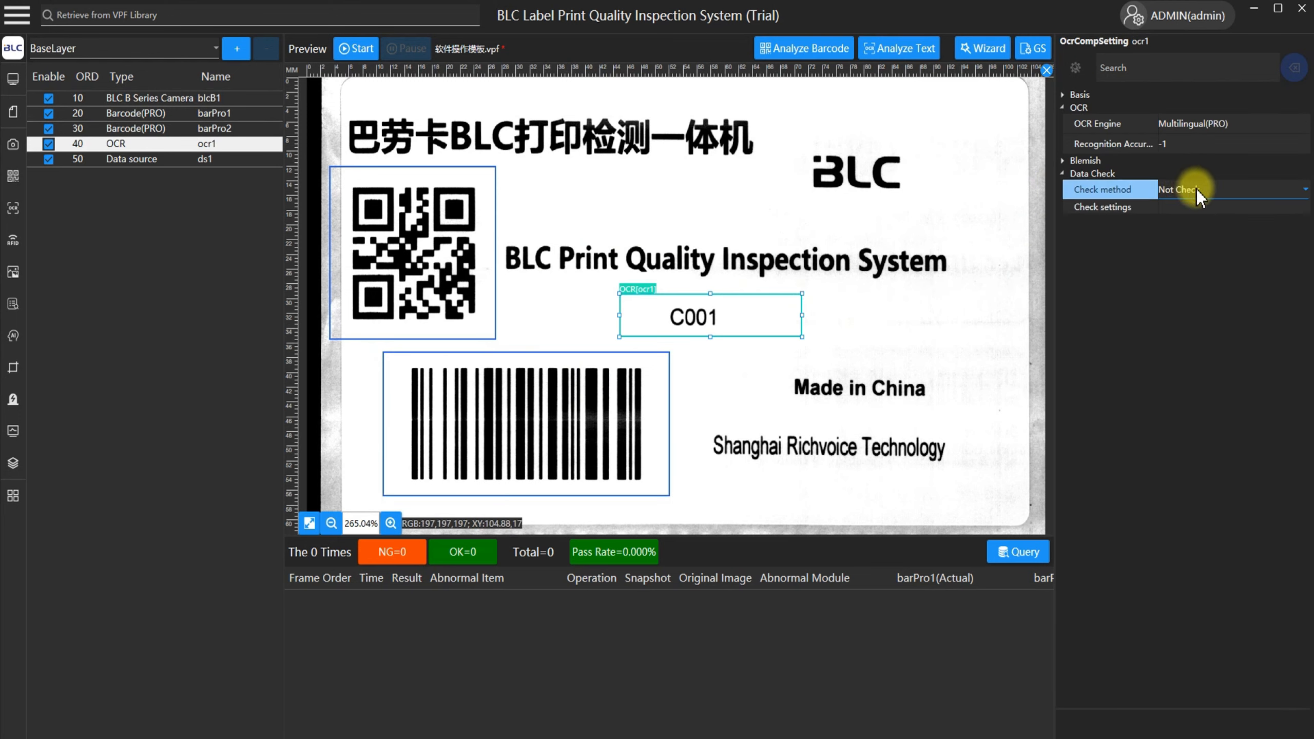
click(1200, 189)
click(1195, 303)
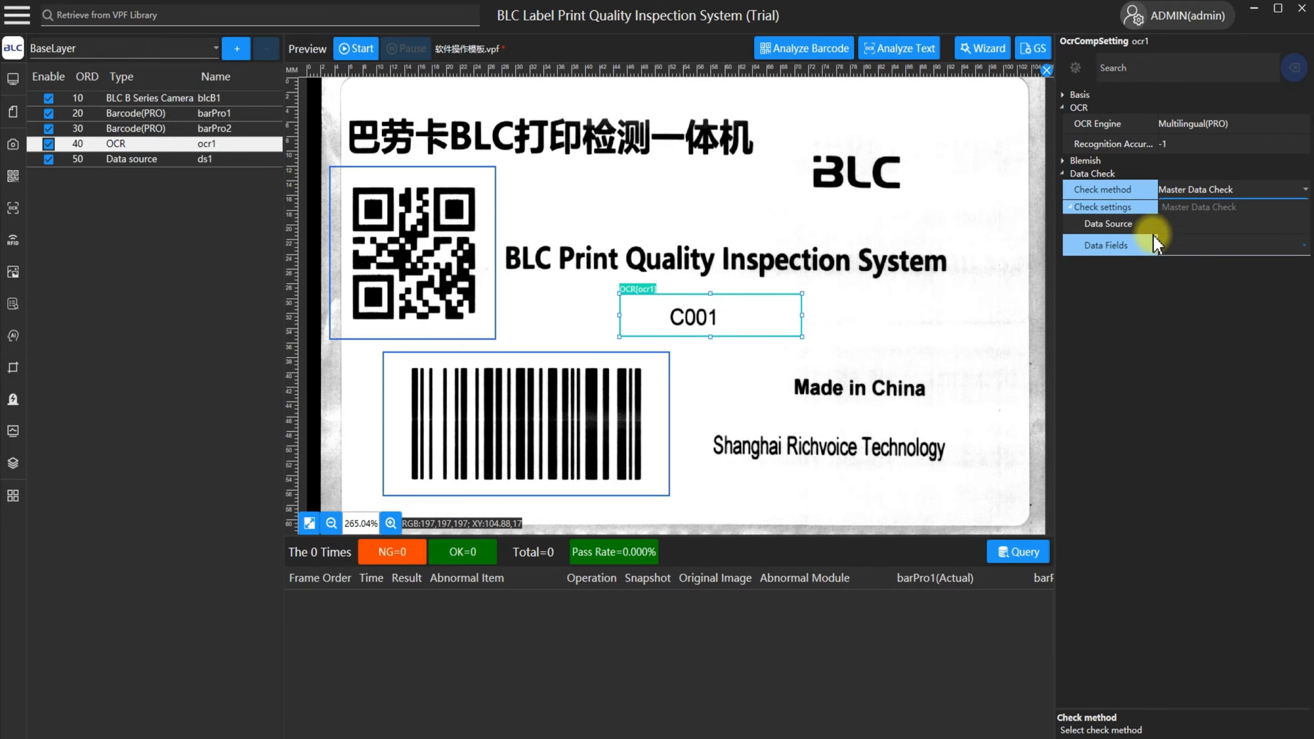
click(1119, 223)
click(1202, 224)
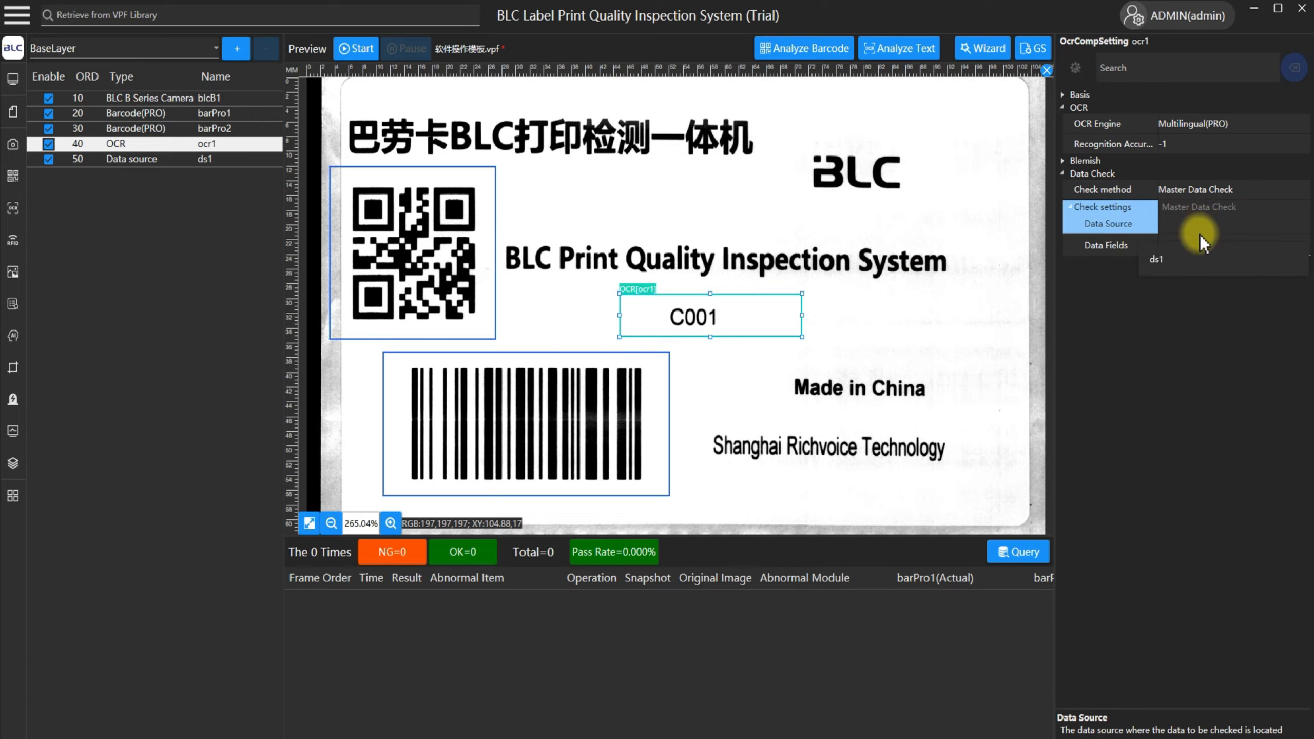
click(1185, 263)
click(1127, 244)
click(1199, 250)
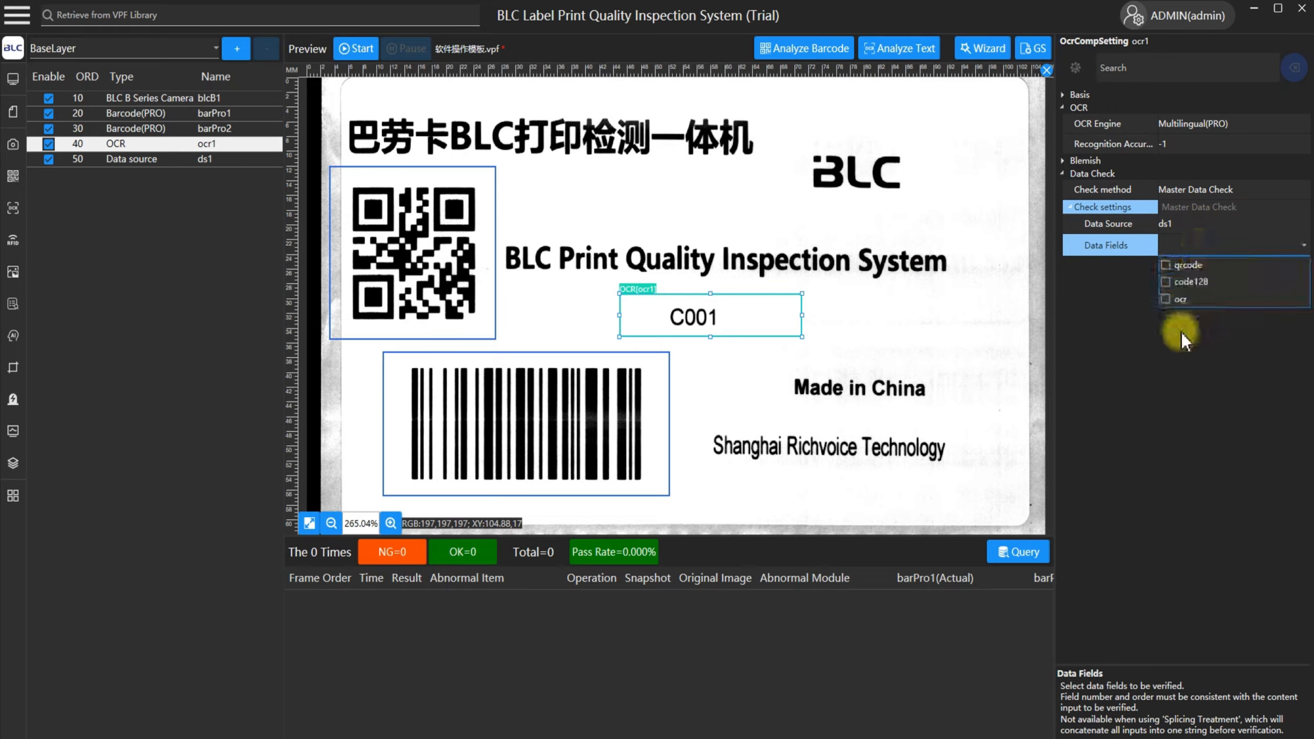
click(1183, 300)
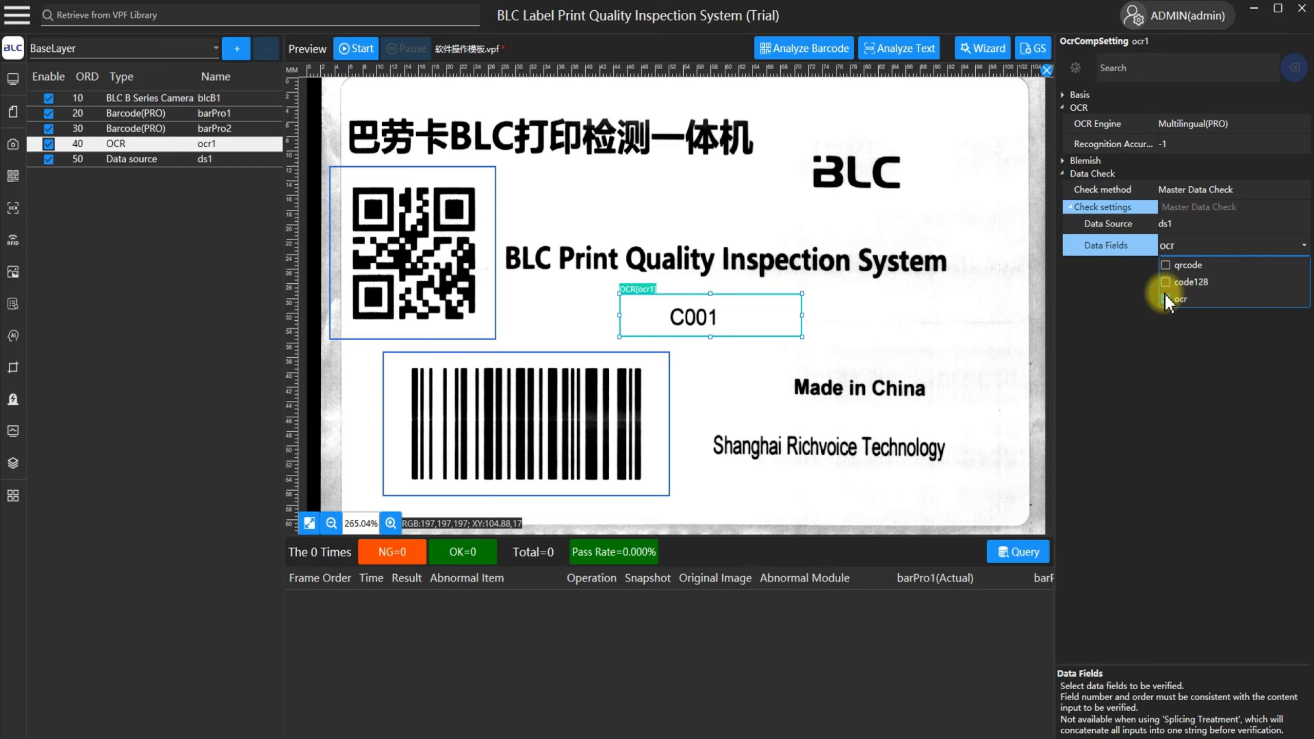
click(1107, 251)
click(682, 224)
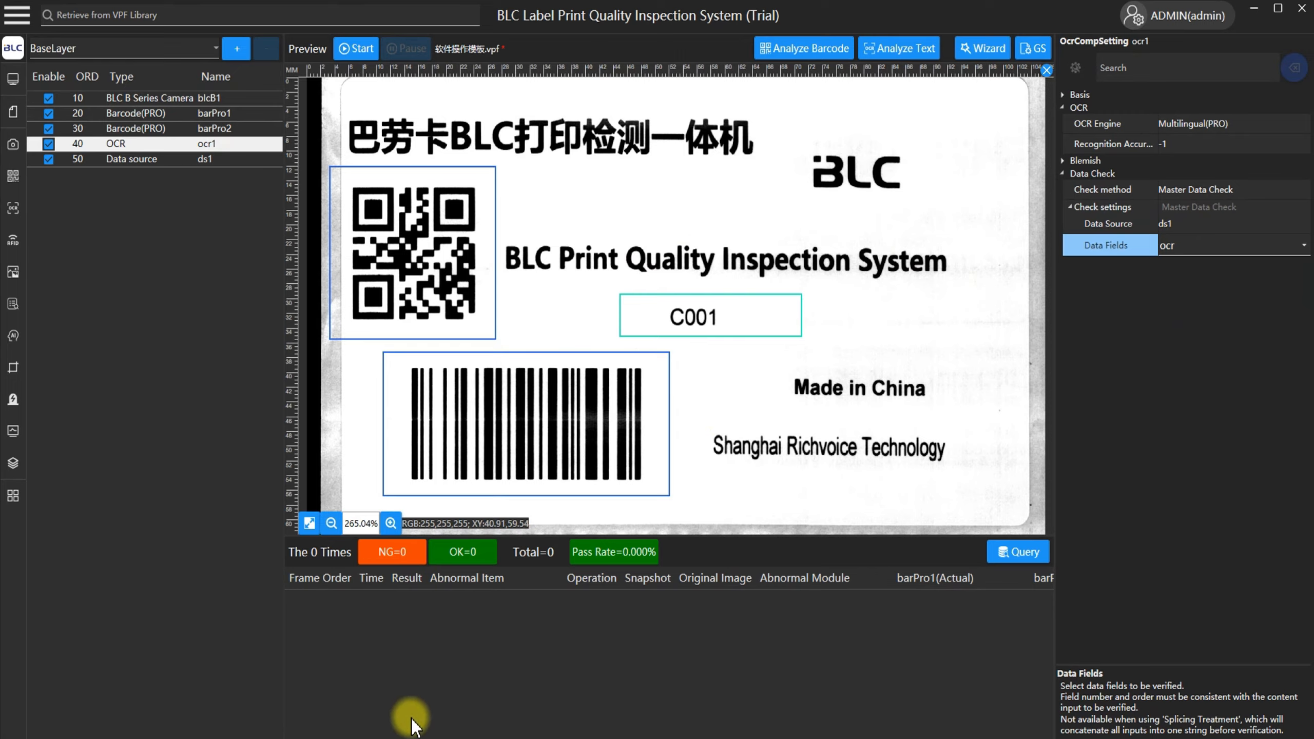
Switch to BarTender and examine the QR code's embedded prefix data source, then close its properties.
click(386, 737)
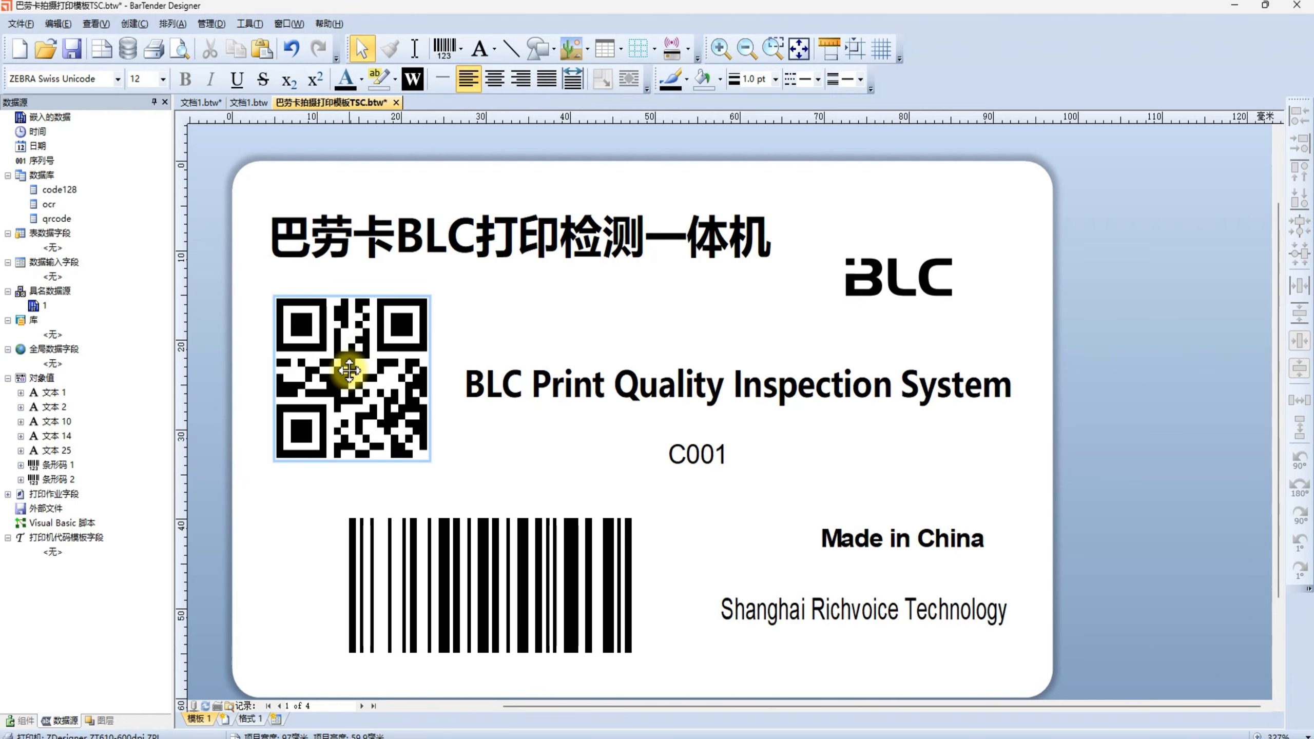
click(349, 372)
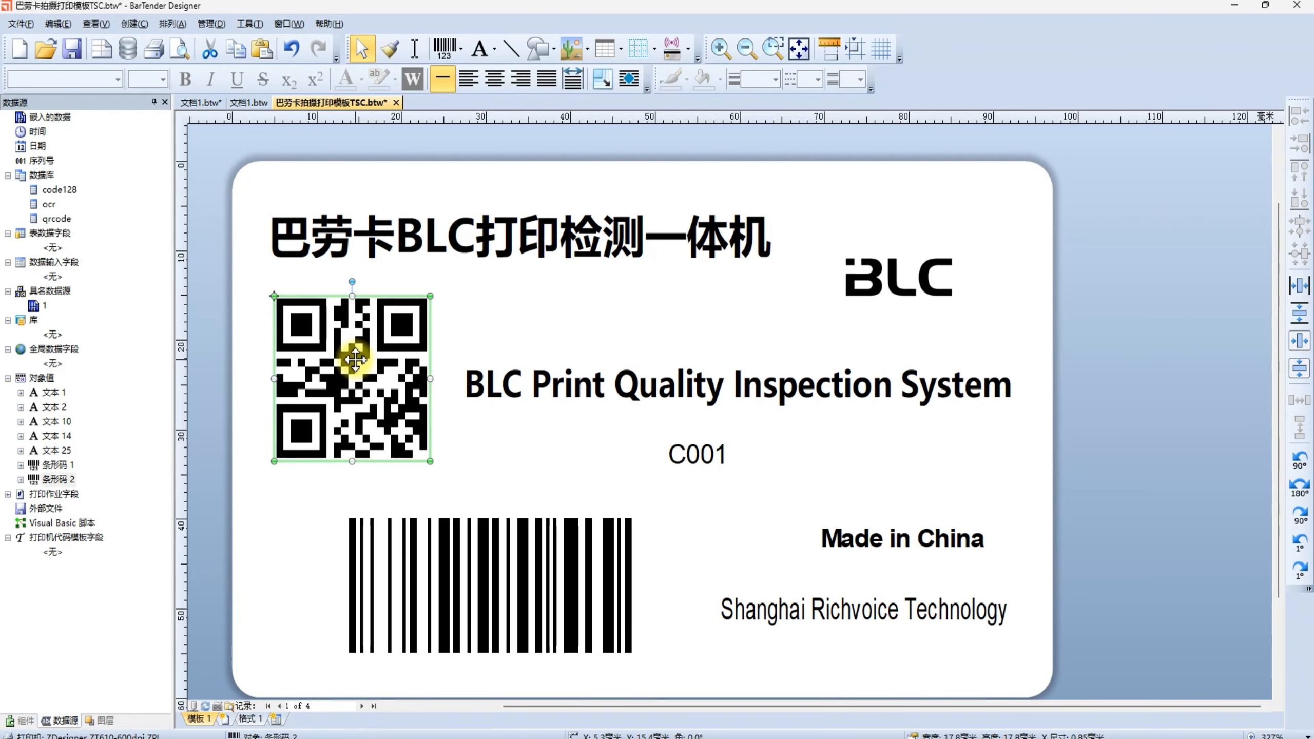
double_click(355, 359)
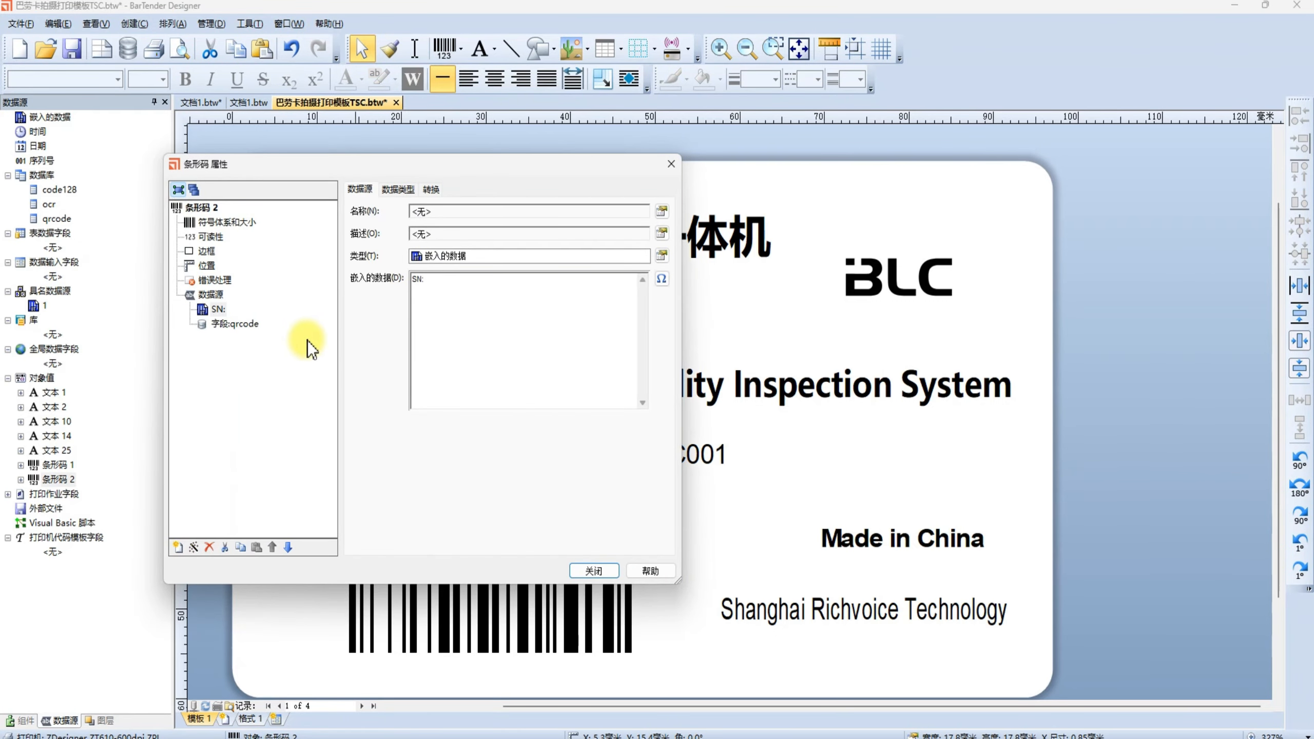
click(216, 309)
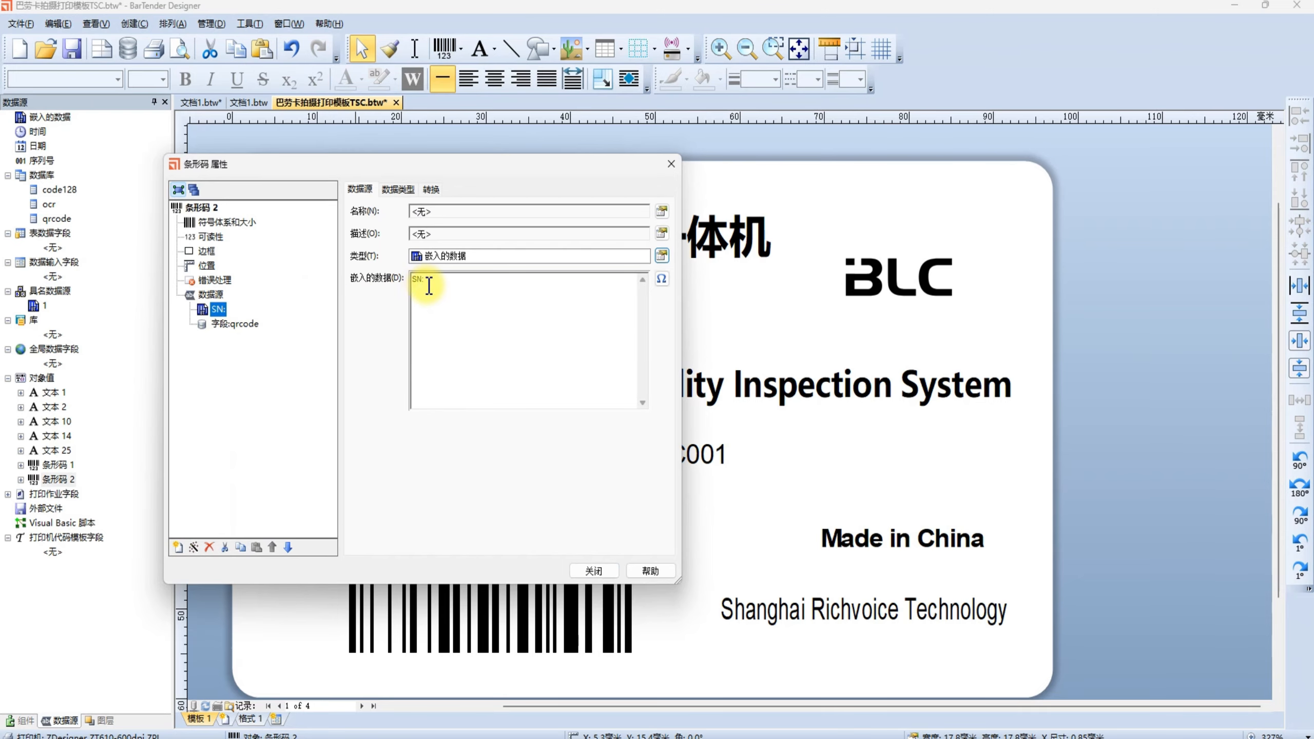
drag(425, 282, 381, 284)
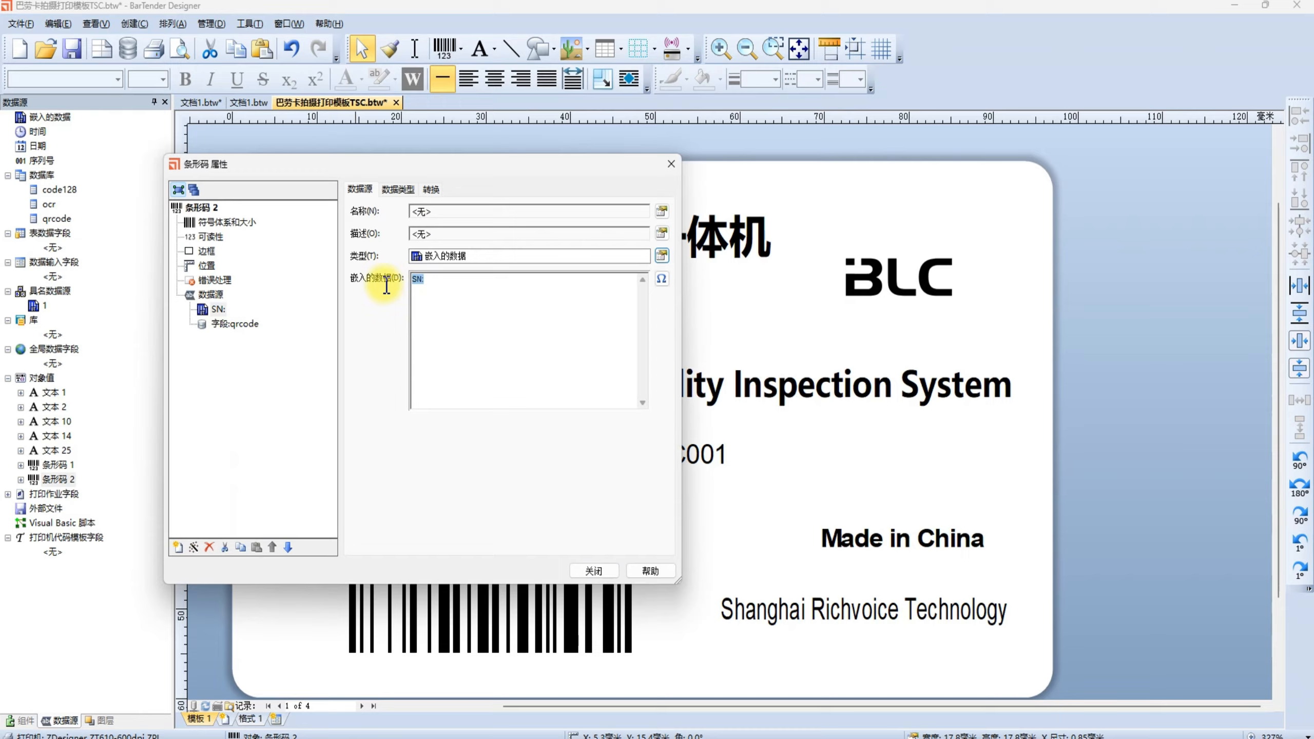
click(595, 571)
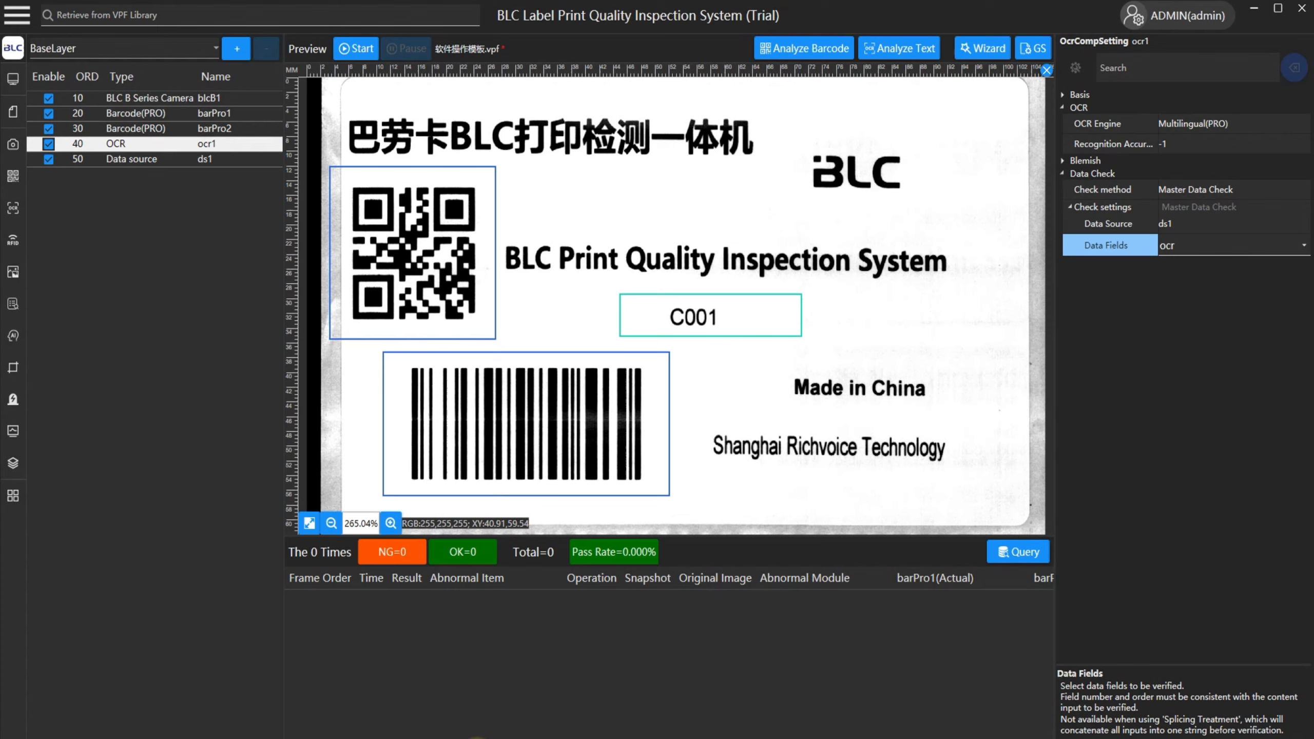
Set the QR code module's Capture Of Input To Be Verified to 4> under the advanced Data Check settings.
click(437, 251)
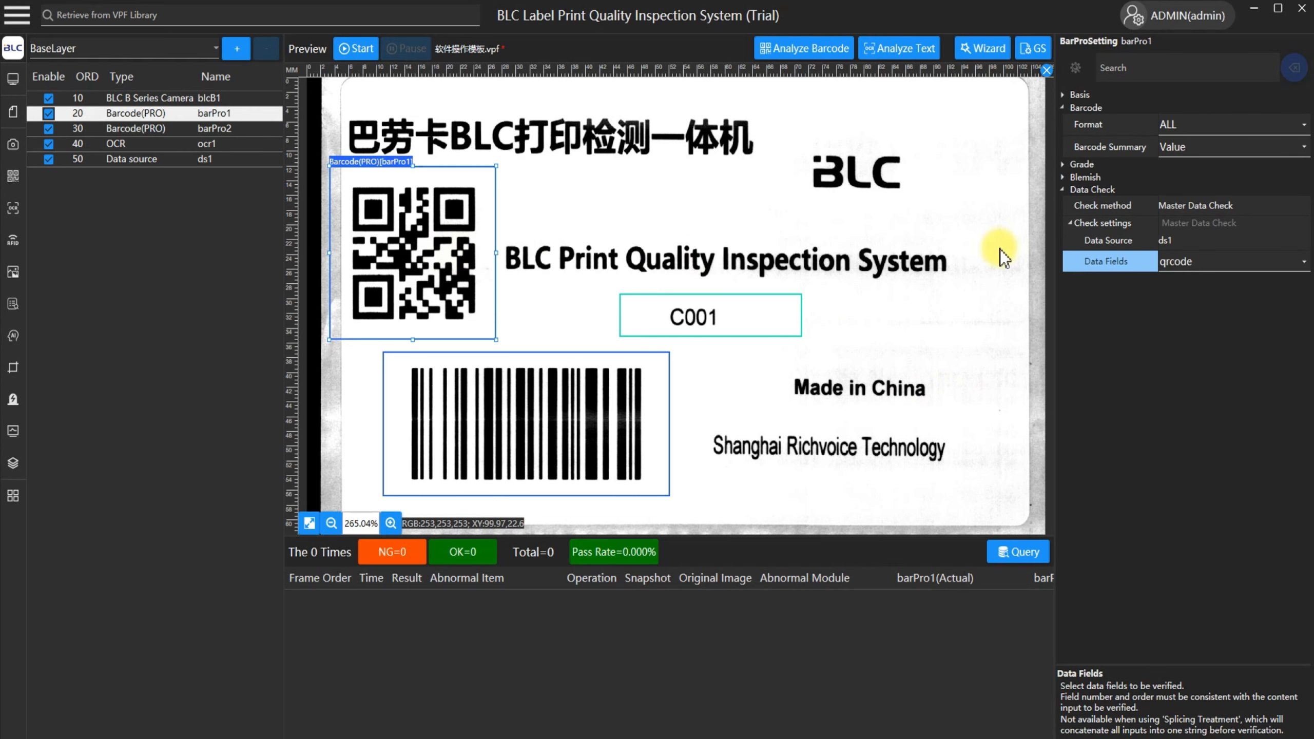
click(1077, 68)
scroll(1135, 276, down, 10)
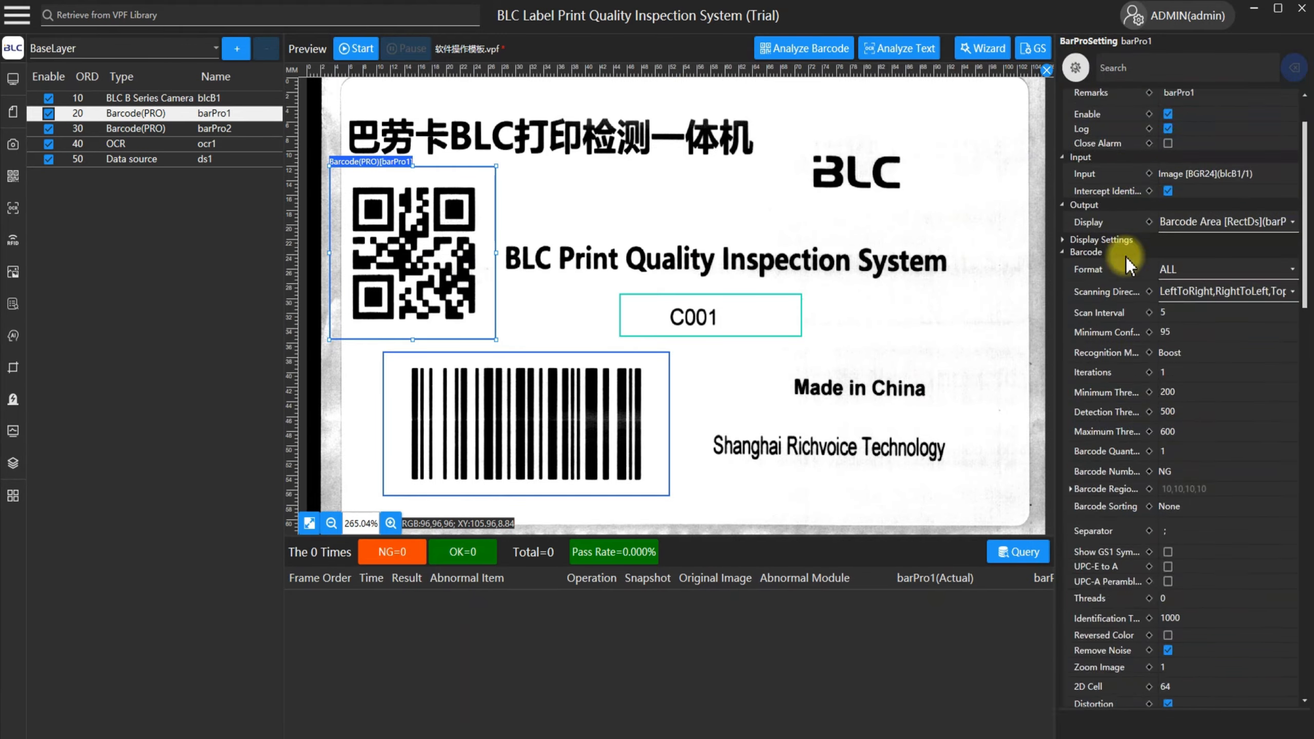
scroll(1135, 336, down, 10)
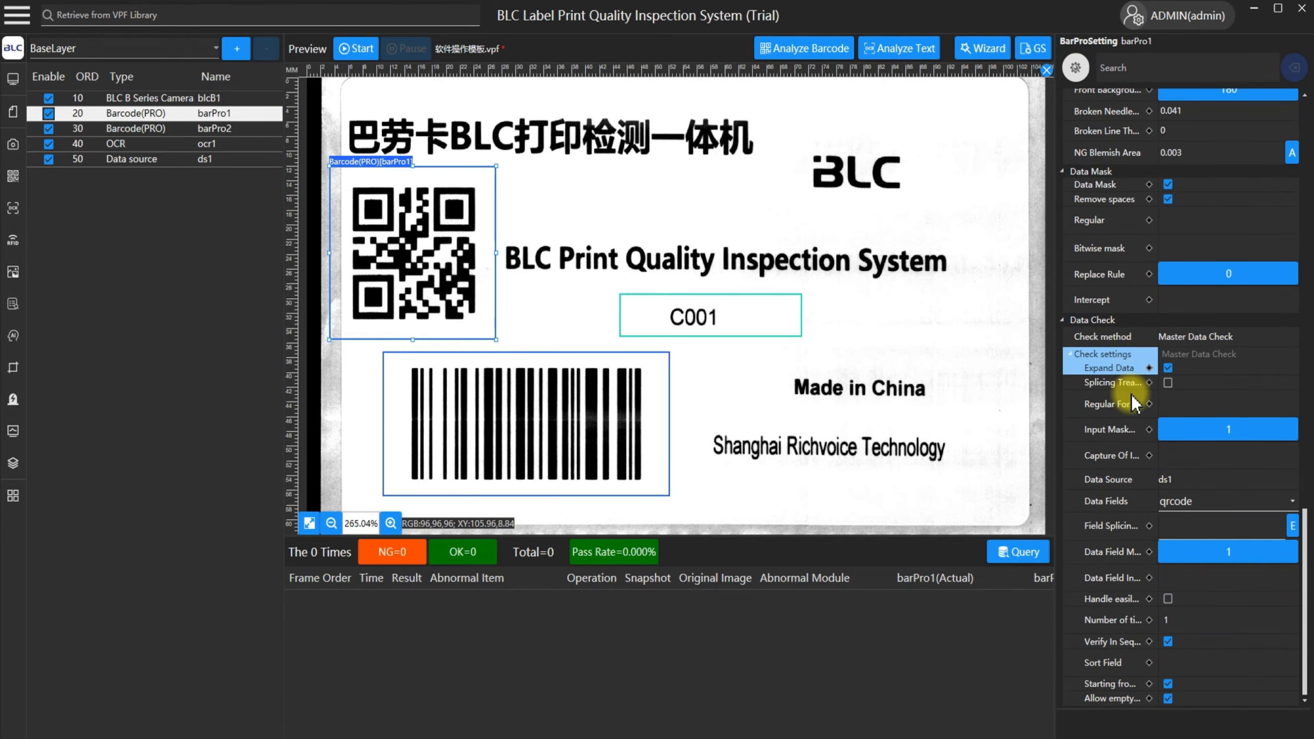
click(1121, 459)
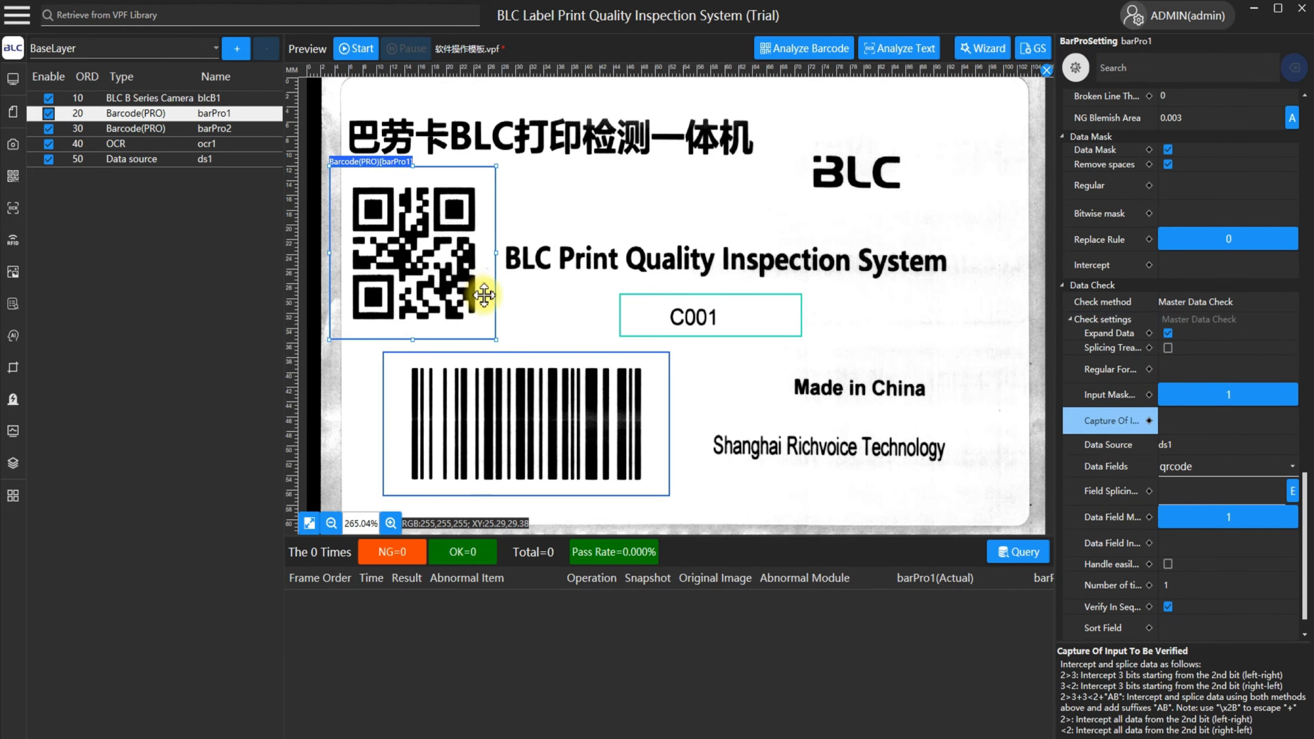
click(1191, 419)
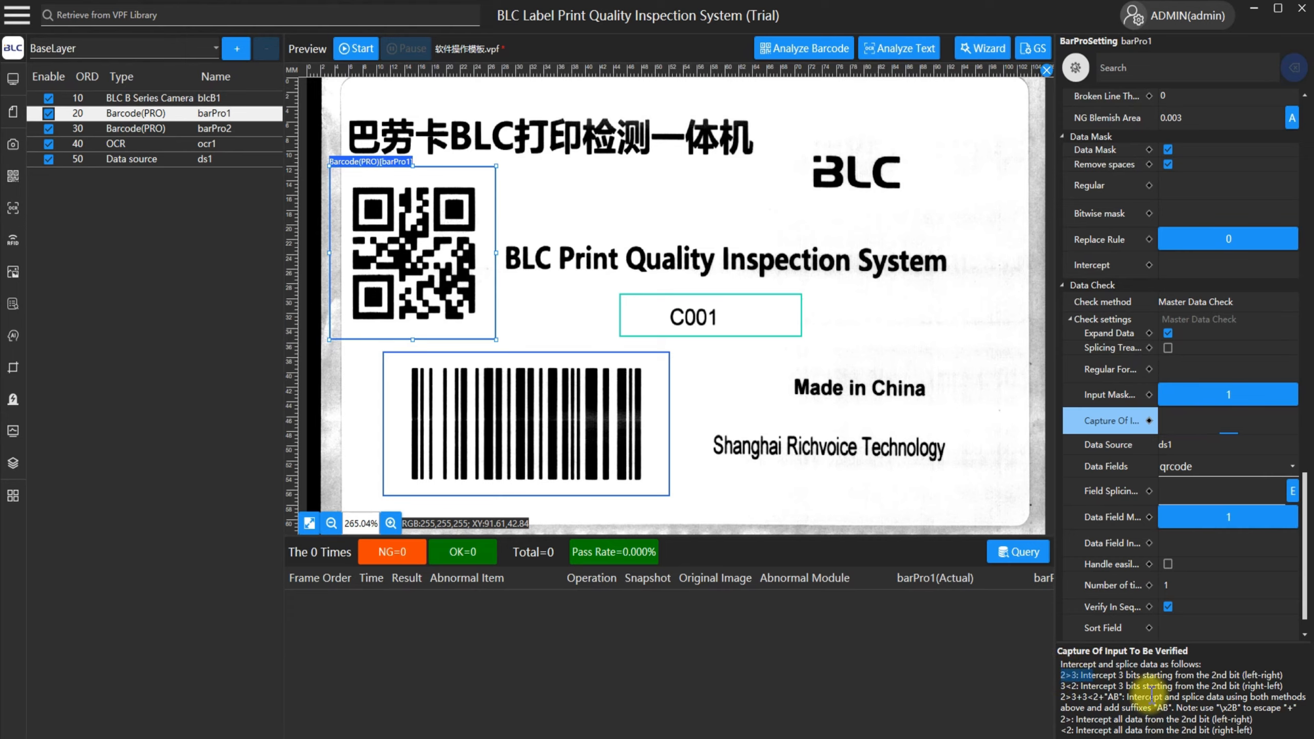
drag(1062, 672, 1255, 731)
click(1195, 420)
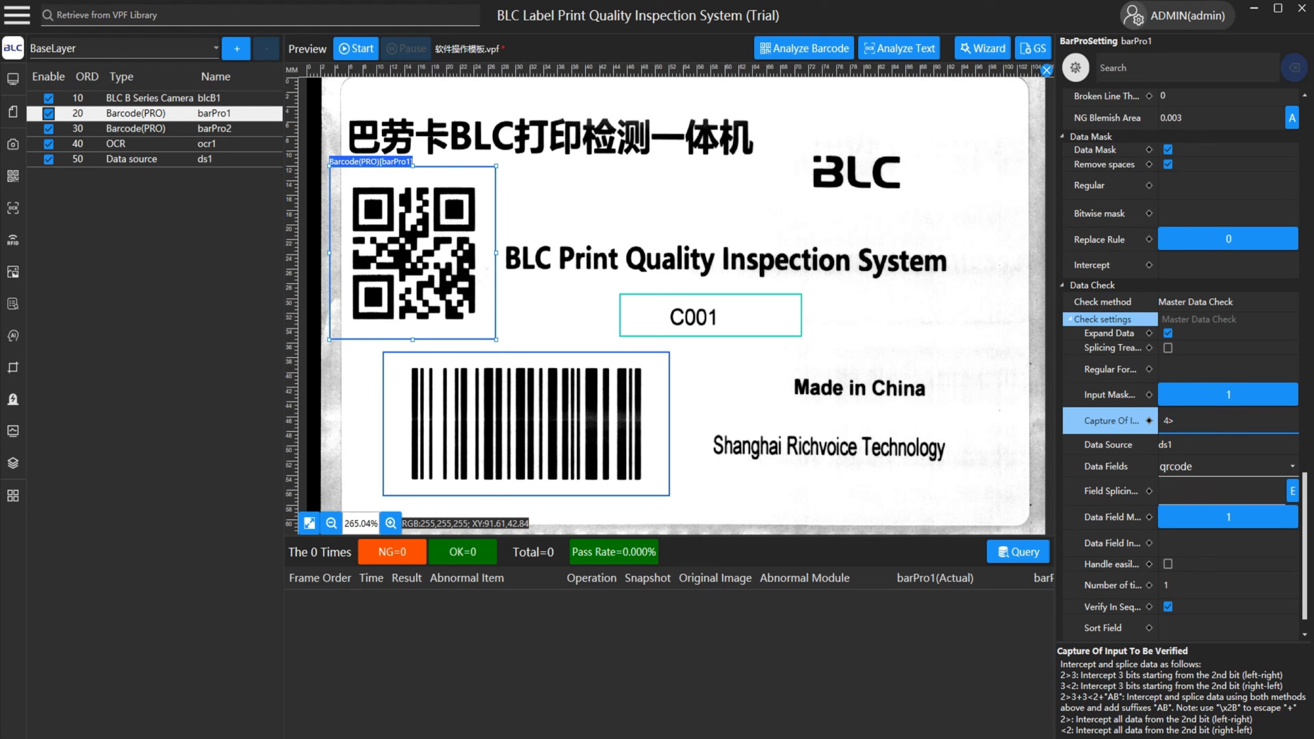
click(926, 282)
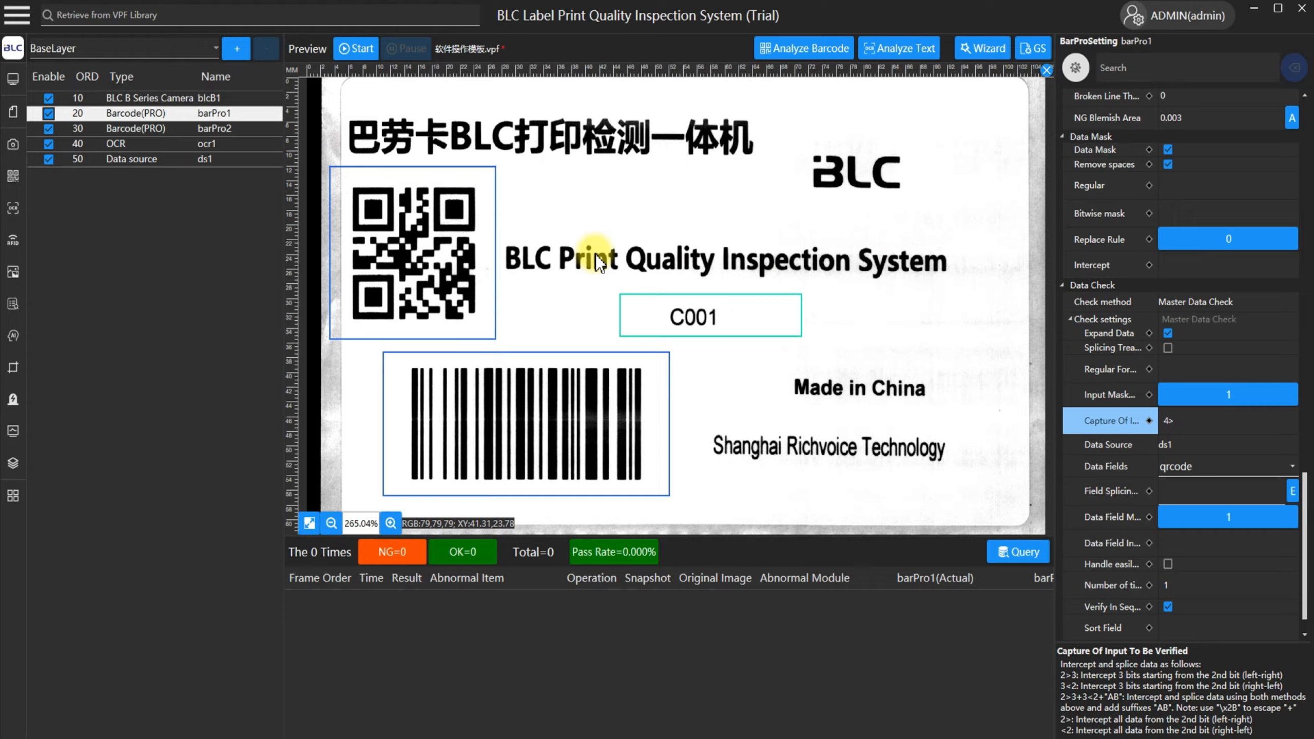
Start the inspection, switch to BarTender and print only the selected database records 1,2,4 of the label template.
click(361, 57)
click(383, 683)
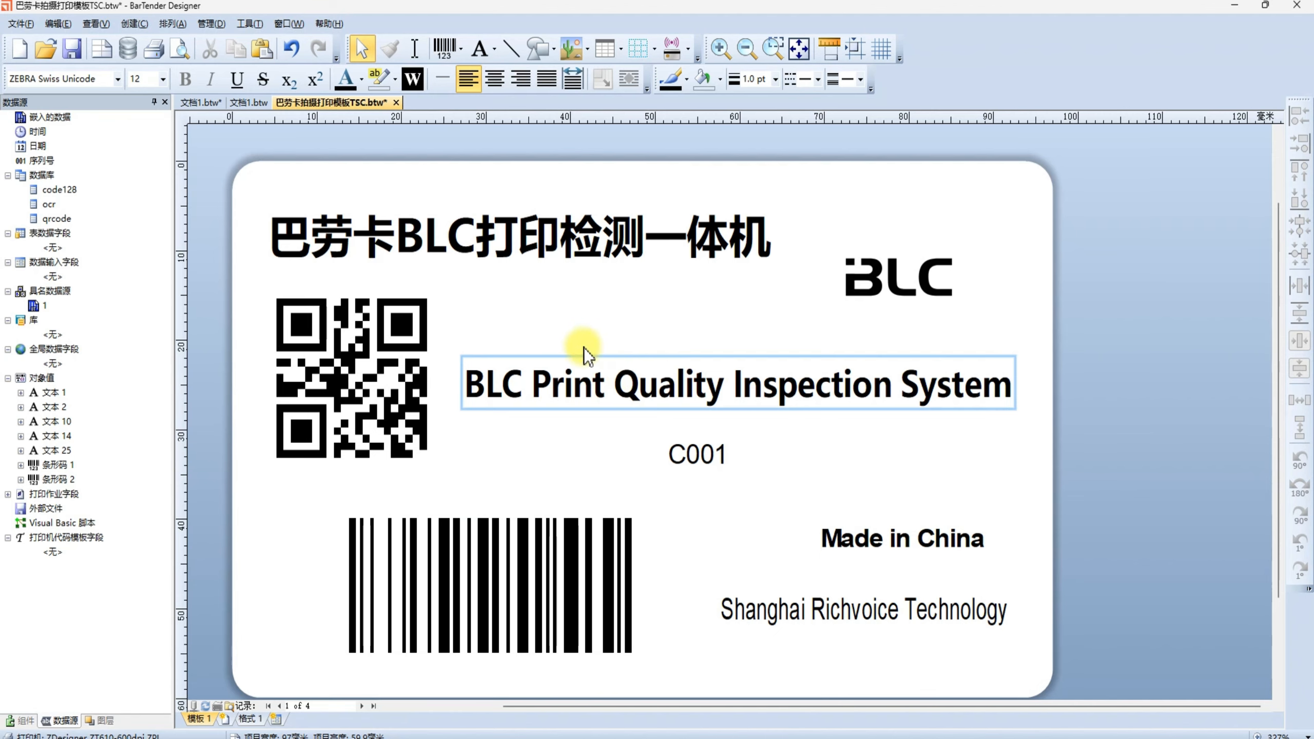
key(ctrl+p)
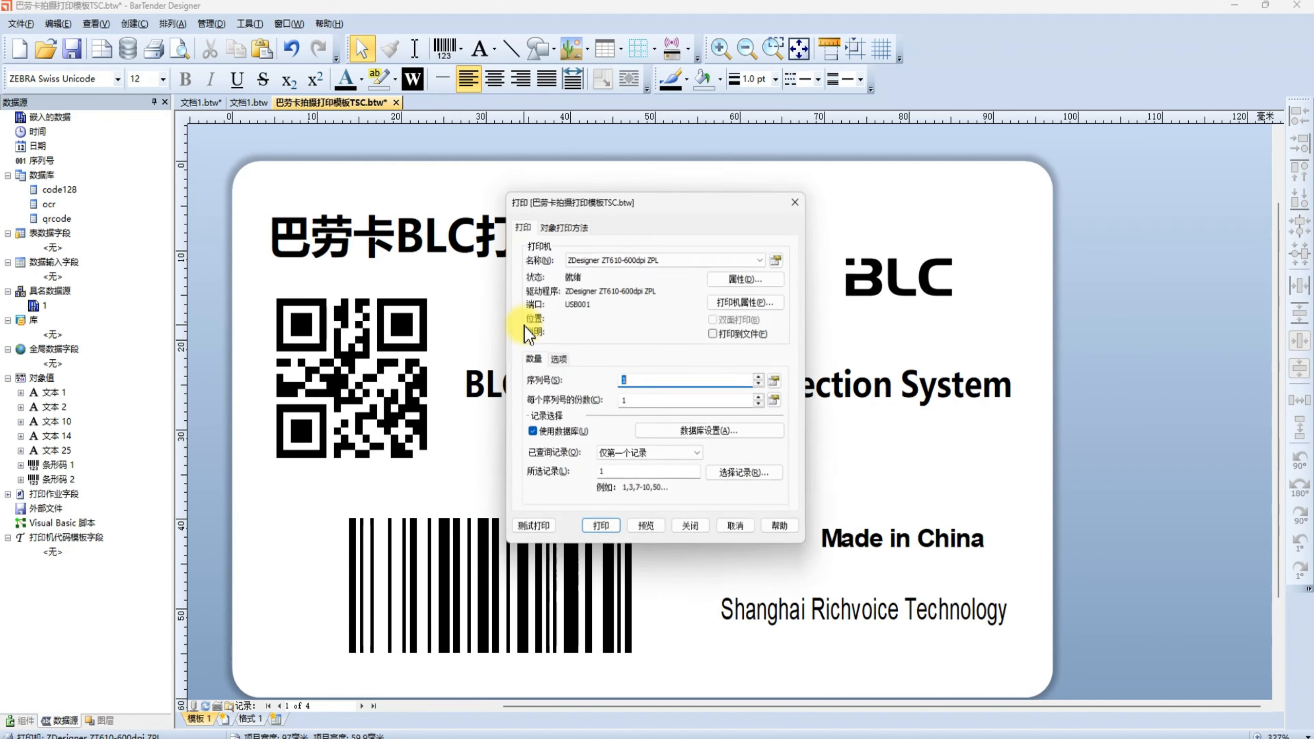
click(659, 476)
click(650, 456)
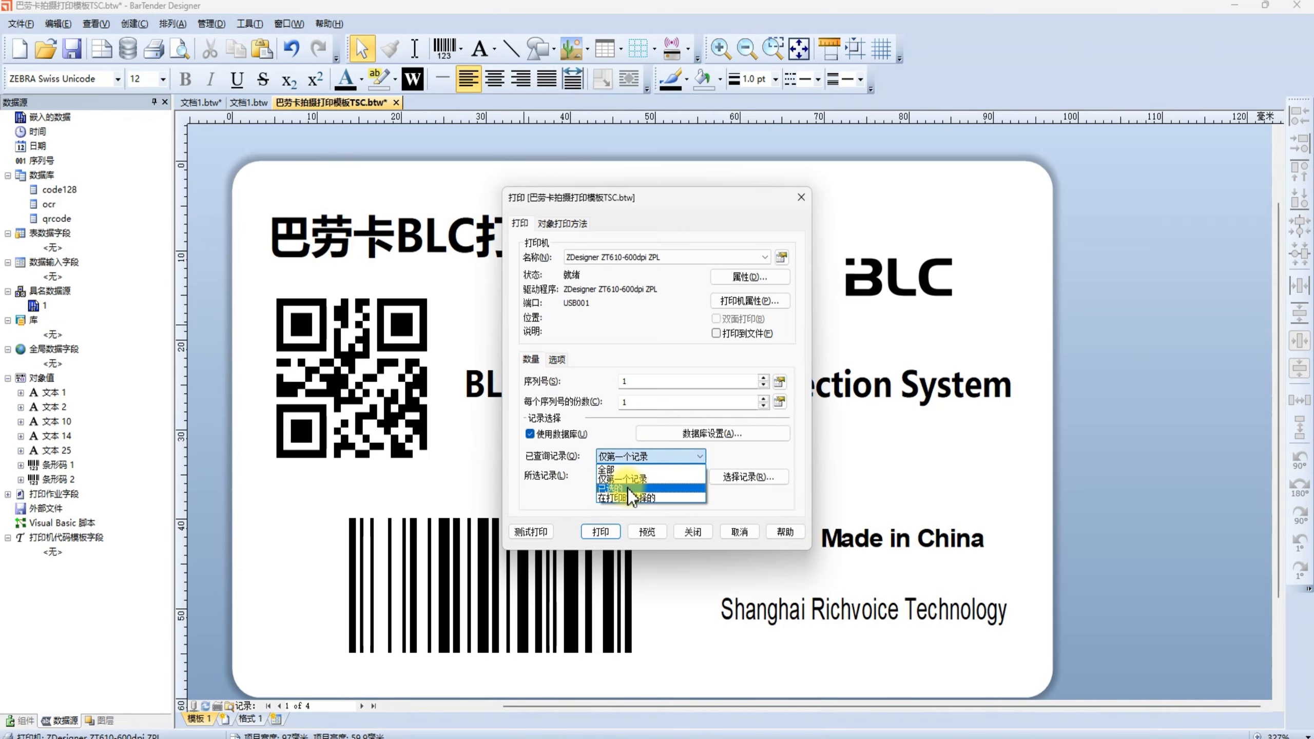
click(628, 488)
click(640, 474)
text(1)
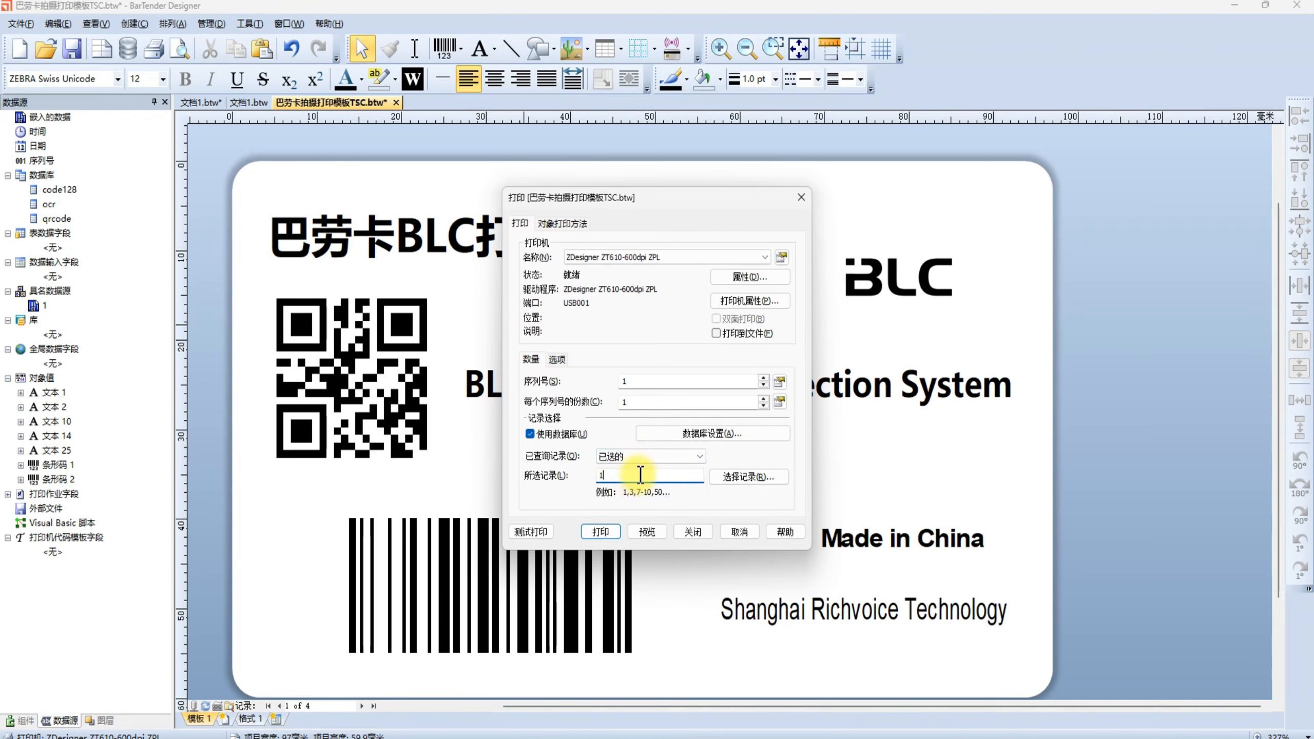
text(,2,4)
click(608, 533)
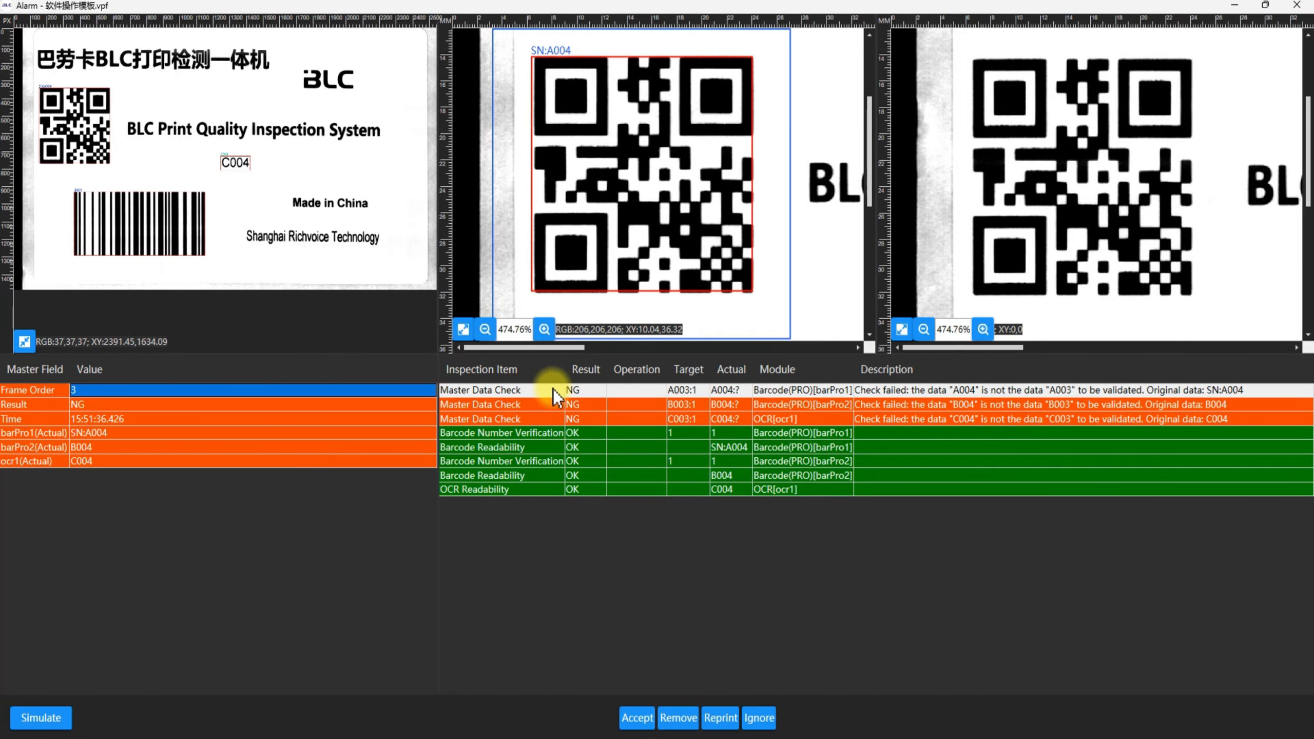
Review the failed Master Data Check items for the QR code, linear barcode and OCR text, and ignore the alarm.
click(493, 389)
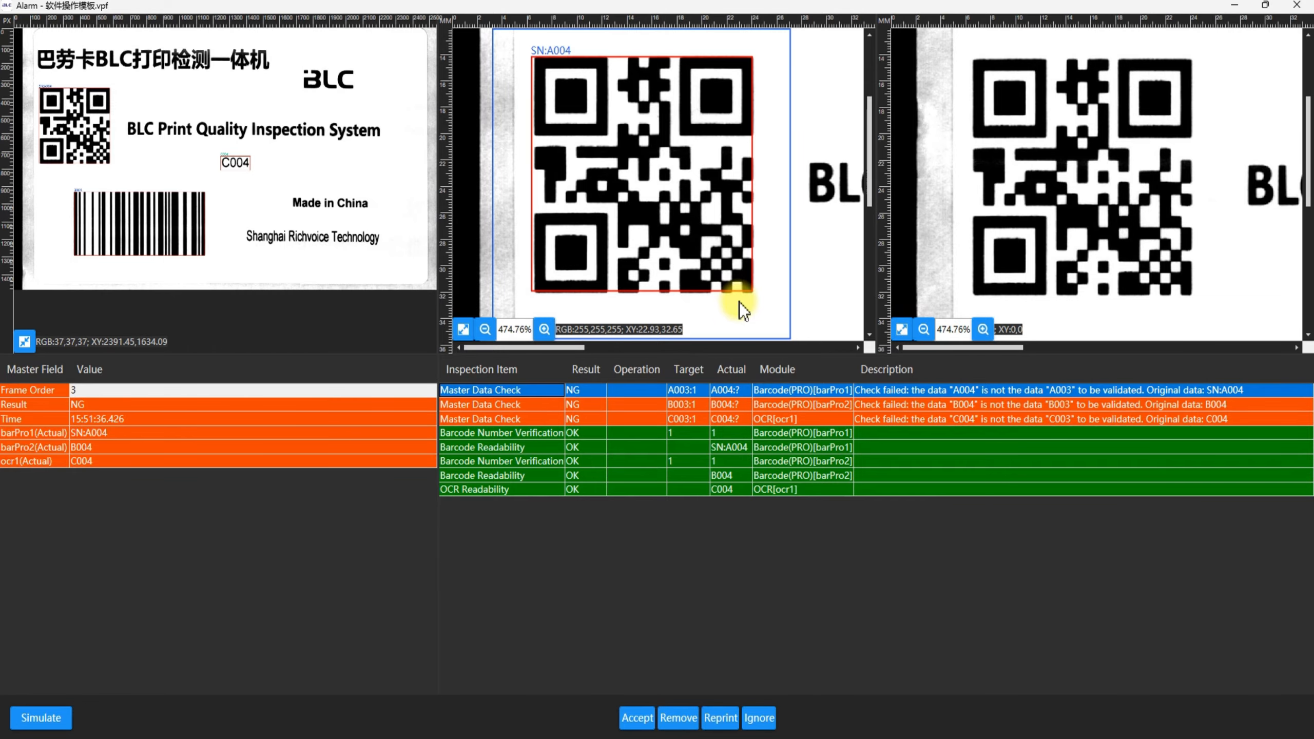
click(733, 392)
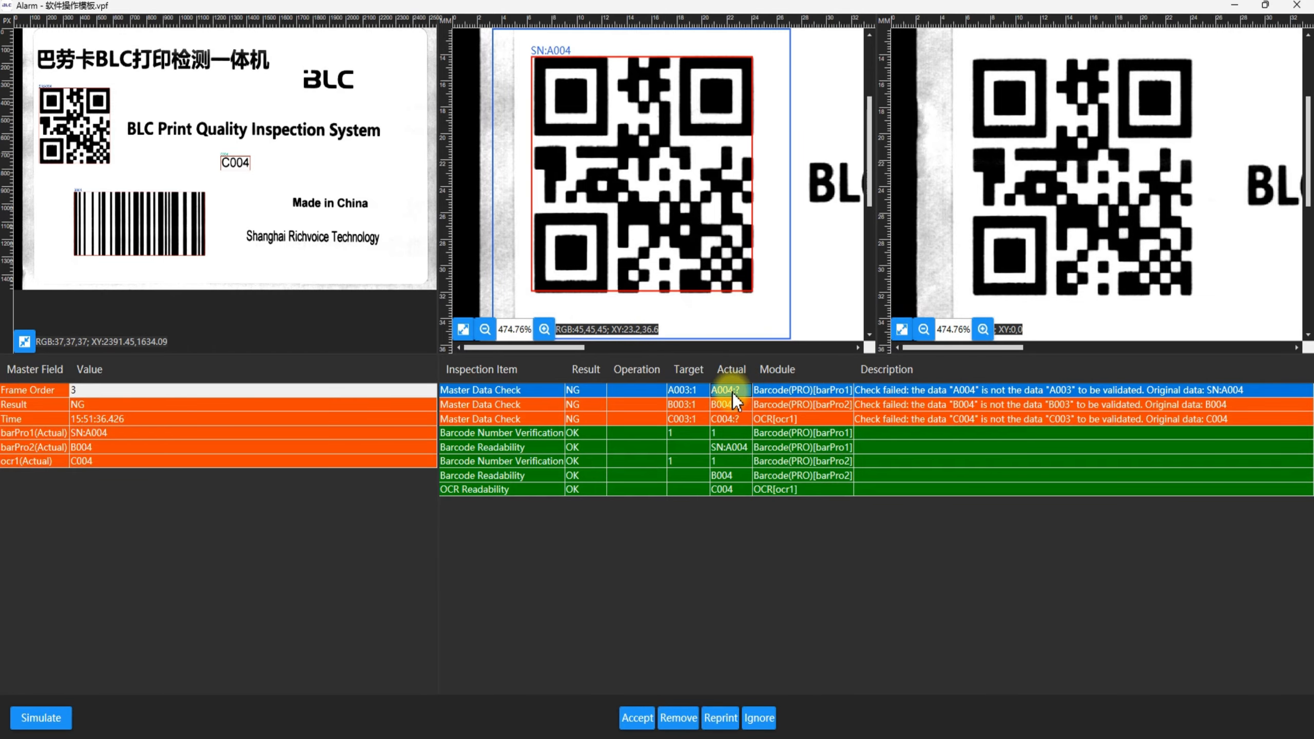
click(731, 405)
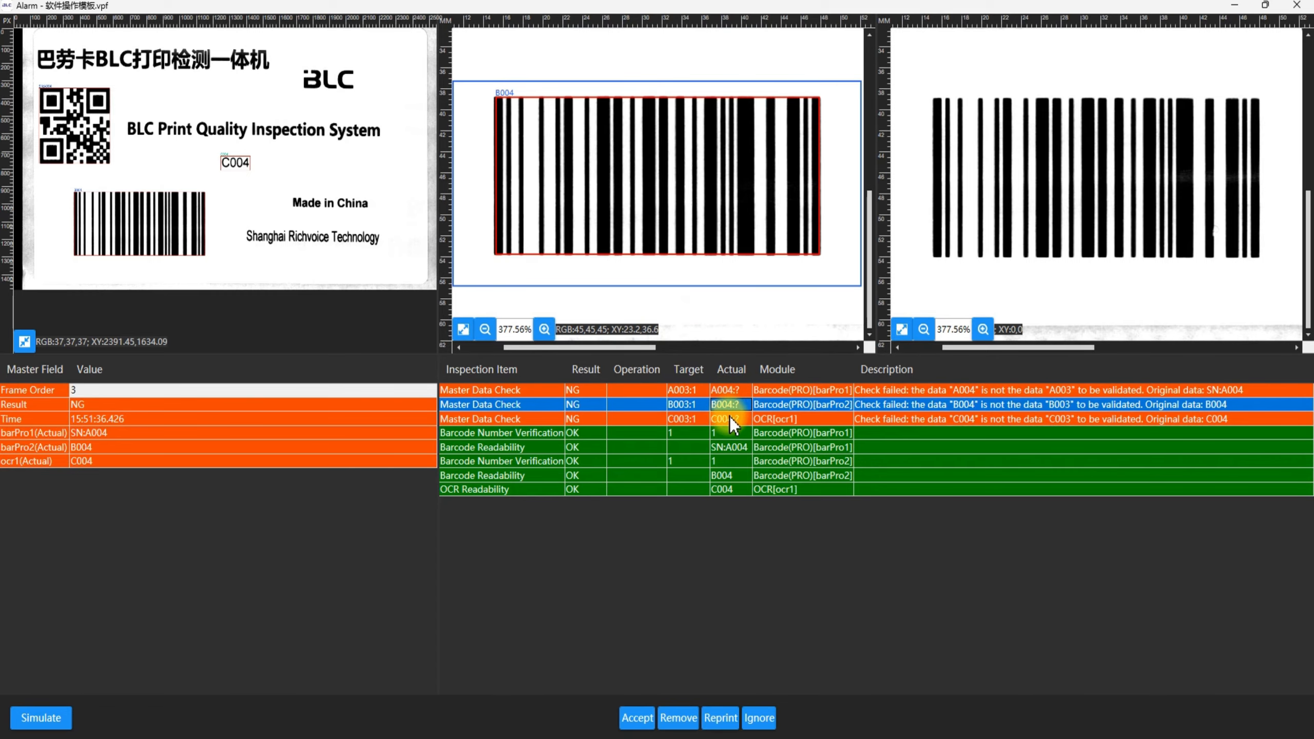
click(729, 419)
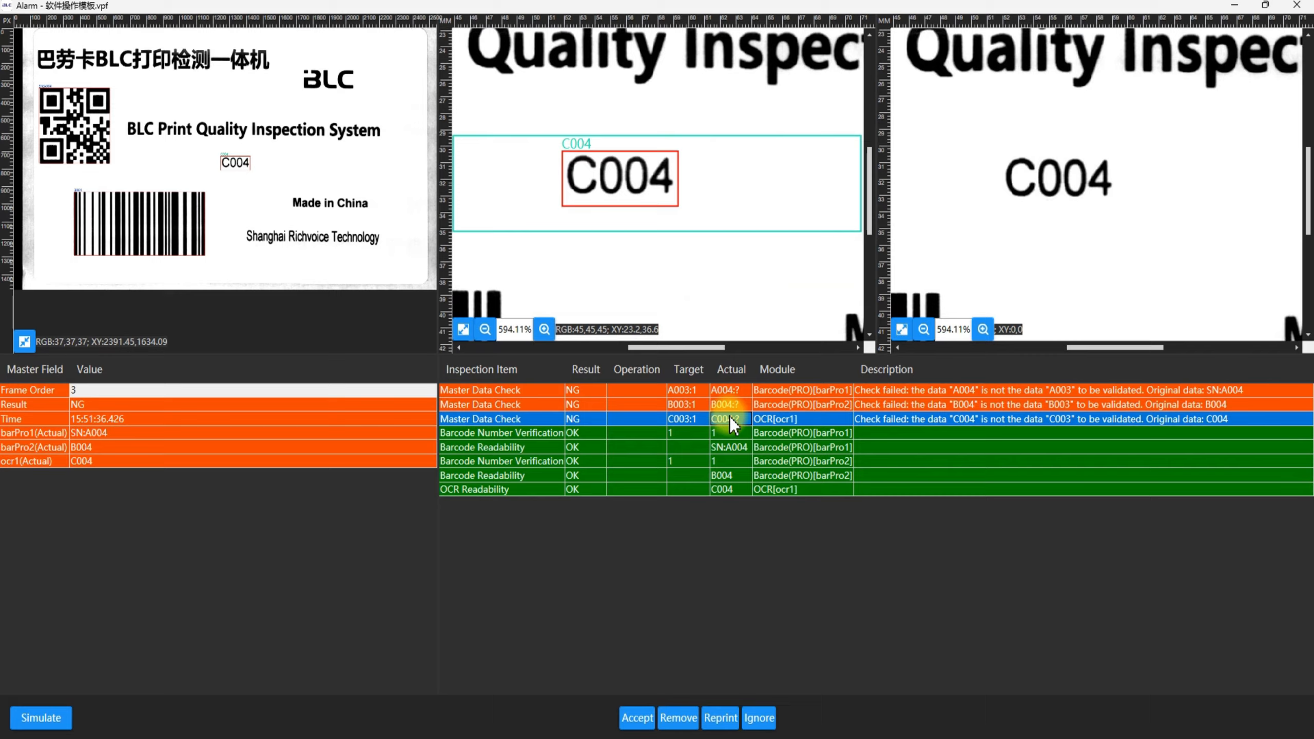
click(759, 718)
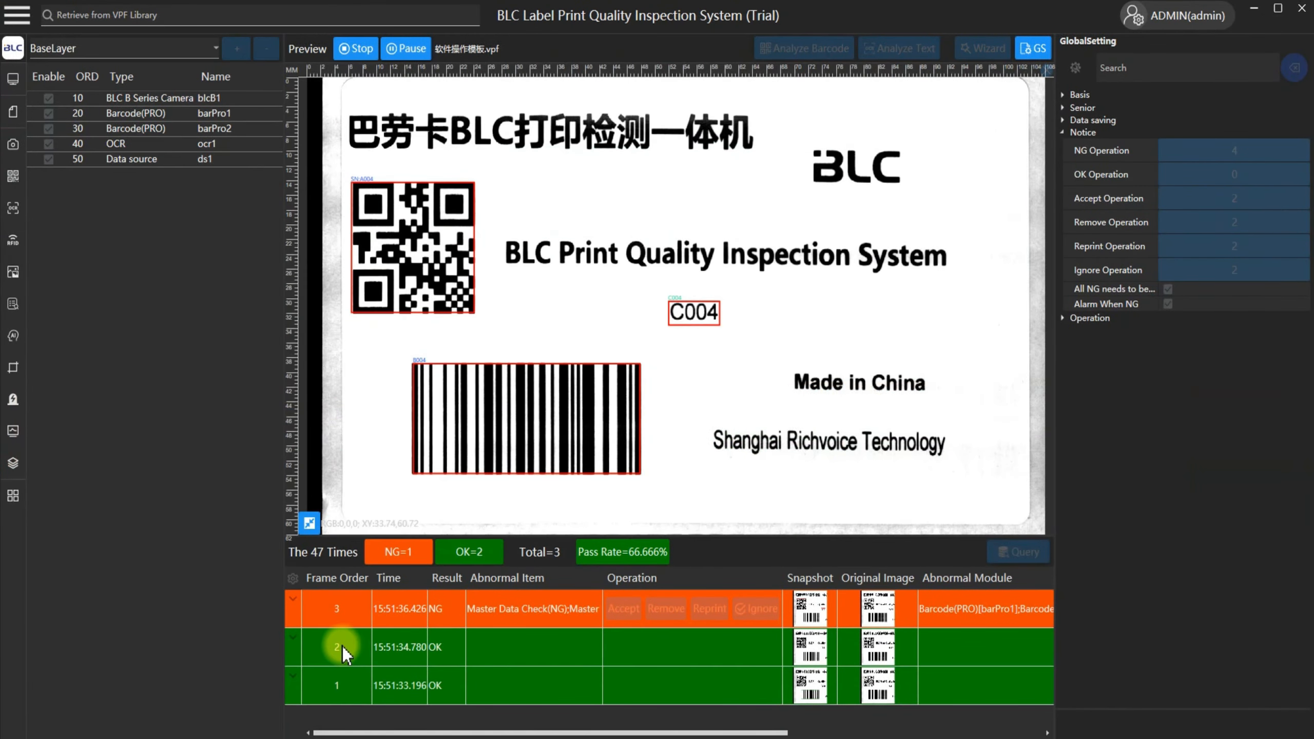
Examine the inspection records of frames 1, 2 and 3 in the results list.
click(347, 691)
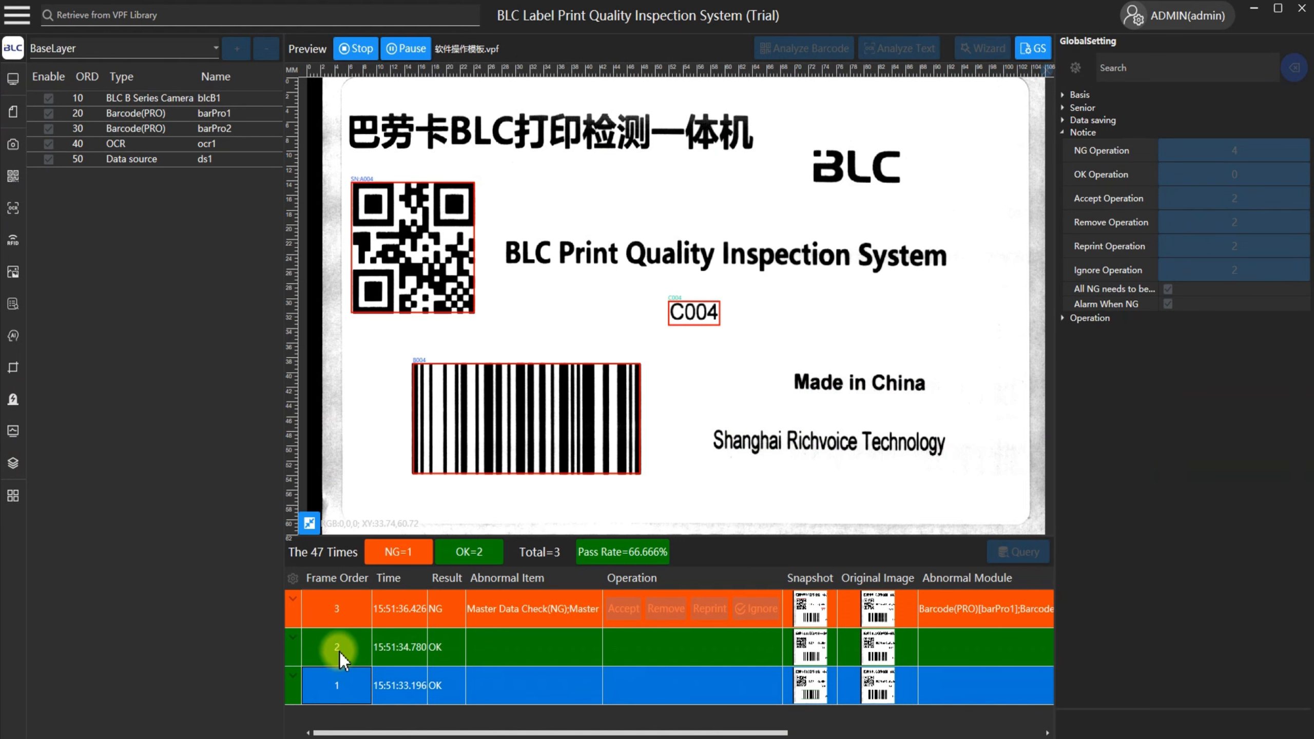
click(339, 653)
click(339, 614)
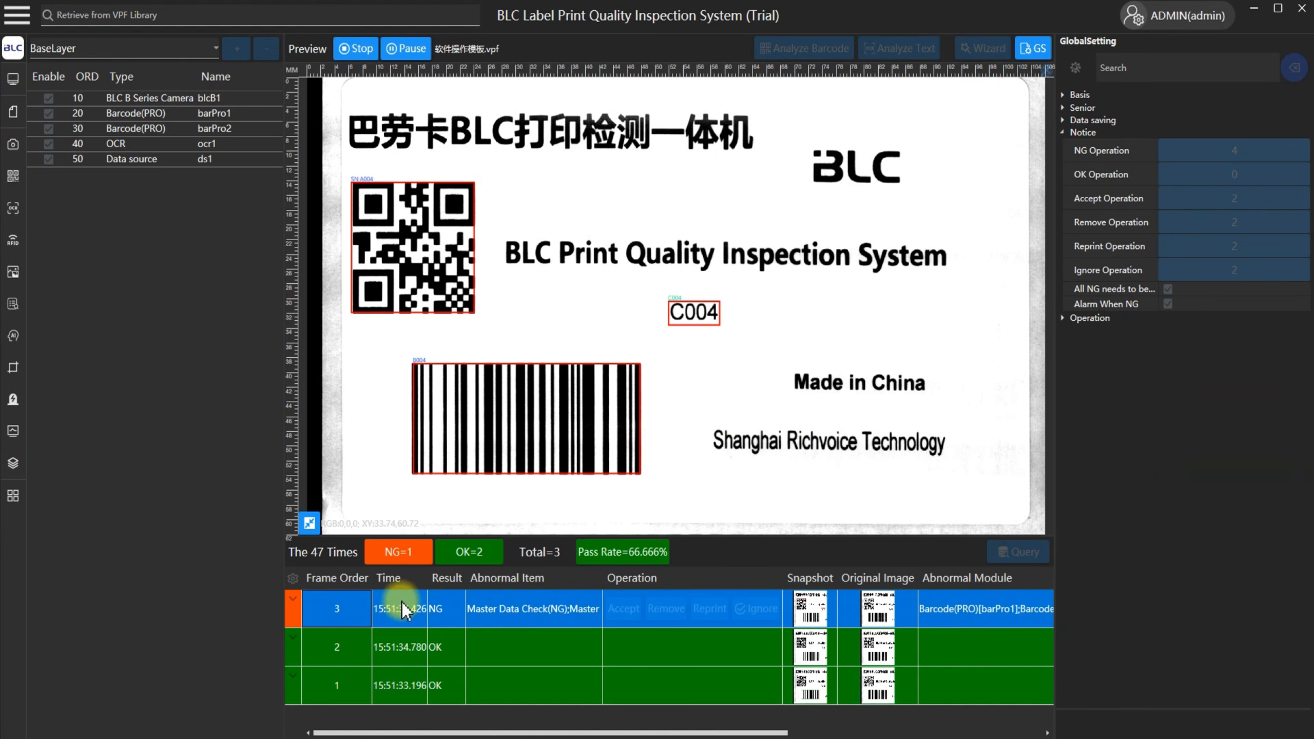